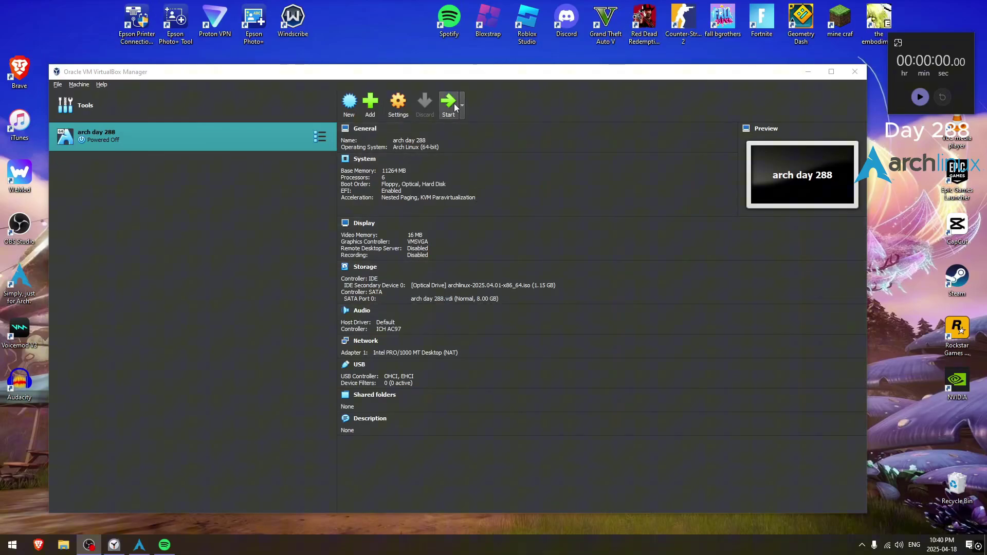
Step: Start the arch day 288 virtual machine from VirtualBox
left_click(450, 102)
left_click(920, 96)
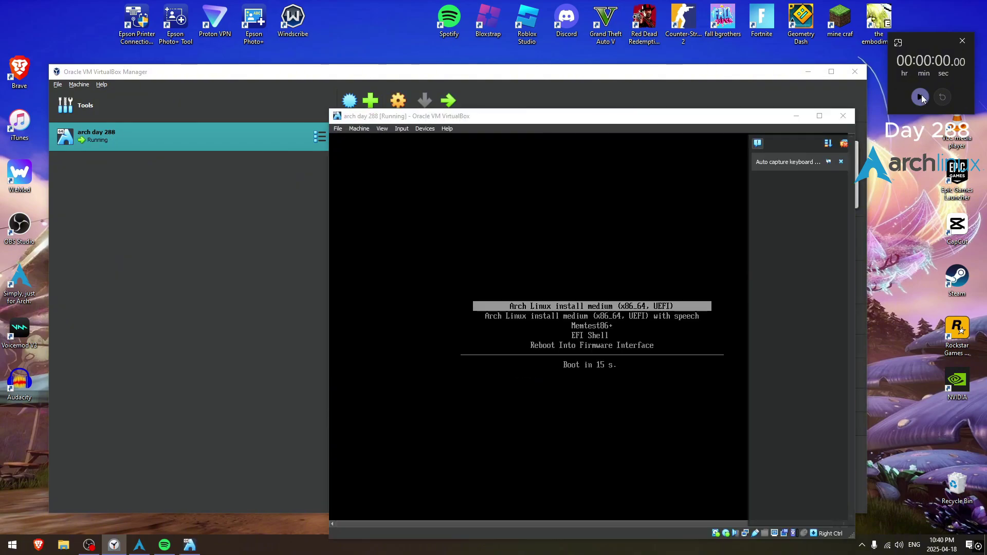
left_click(923, 98)
Step: Dismiss the VM notices, cancel the close prompt, and toggle full-screen view
left_click(839, 164)
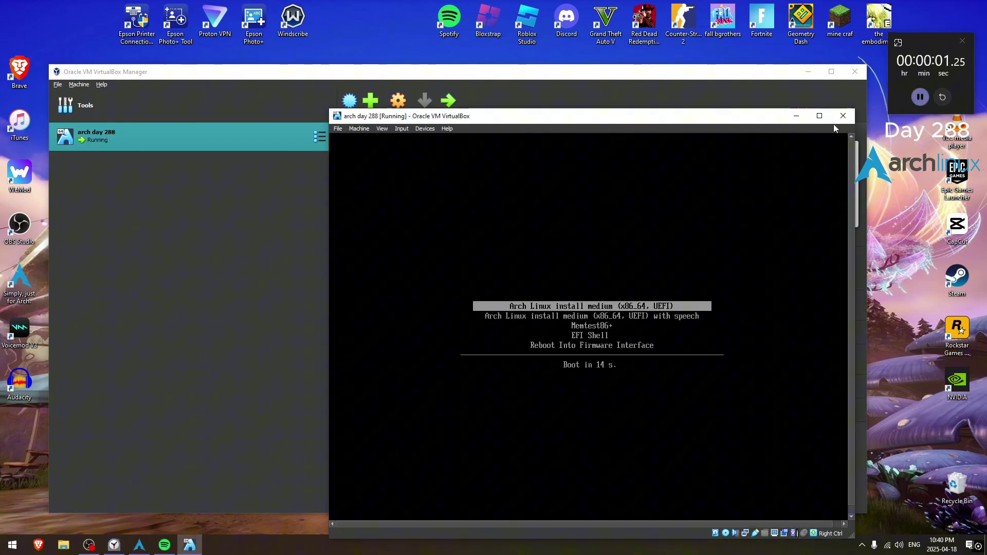
left_click(843, 117)
left_click(590, 357)
double_click(817, 116)
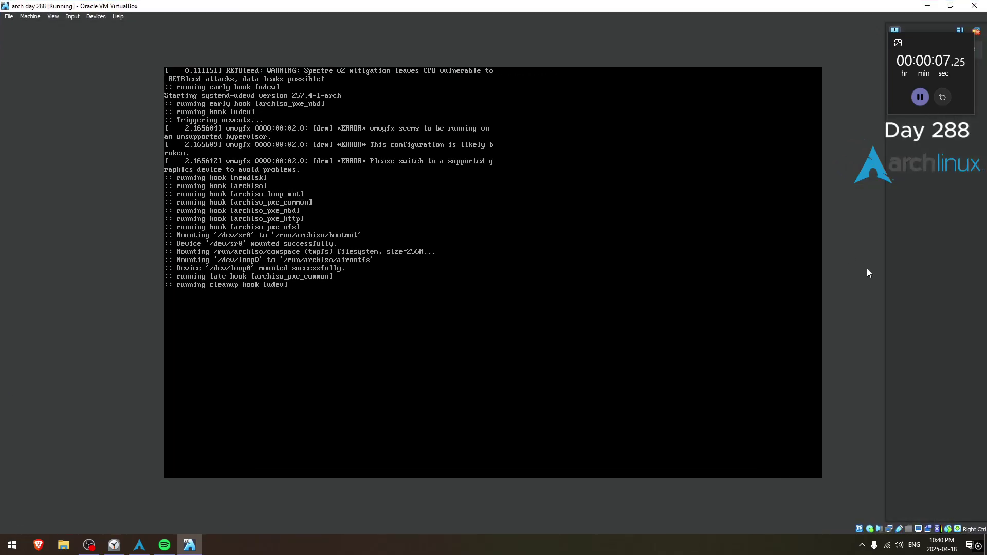
key("ctrl+f")
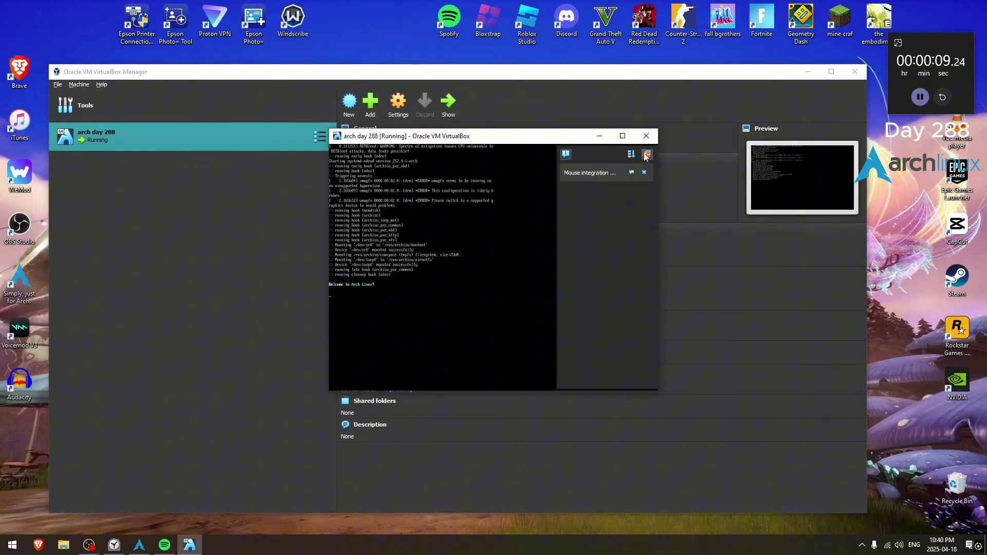
Step: Dismiss the mouse notice, toggle full screen, and open #yes-main in Lefye Central
left_click(646, 153)
key("ctrl+f")
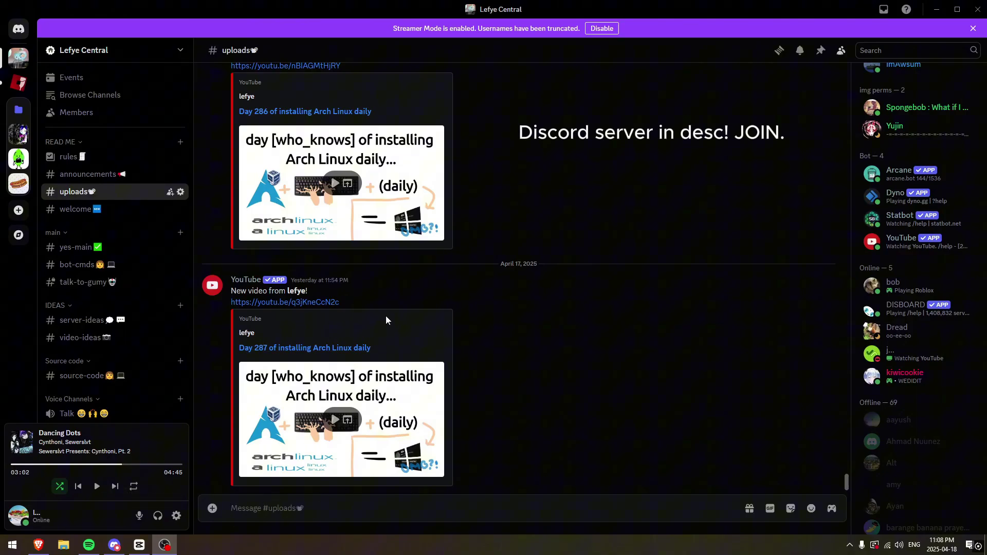
scroll(501, 378, "up", 5)
scroll(486, 401, "up", 3)
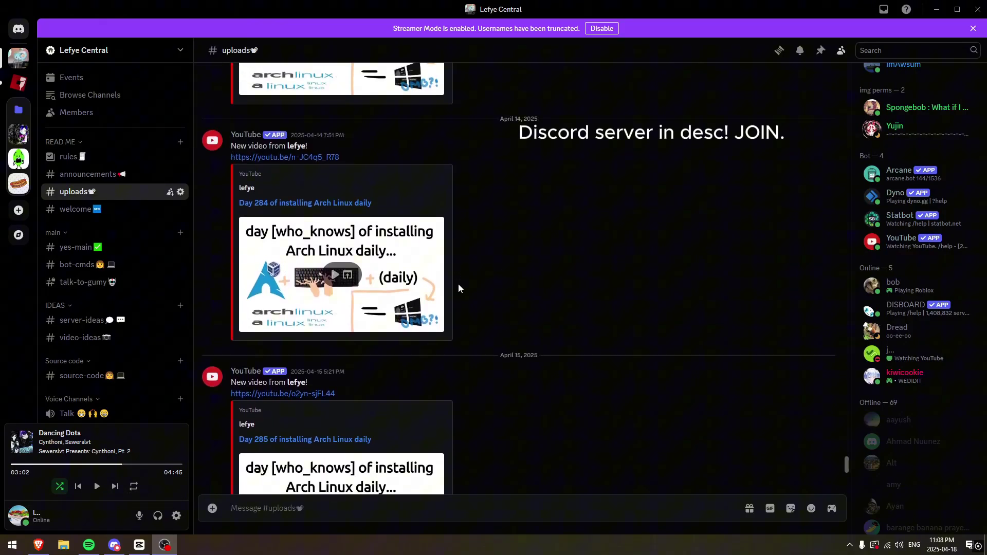
scroll(458, 283, "up", 2)
left_click(76, 247)
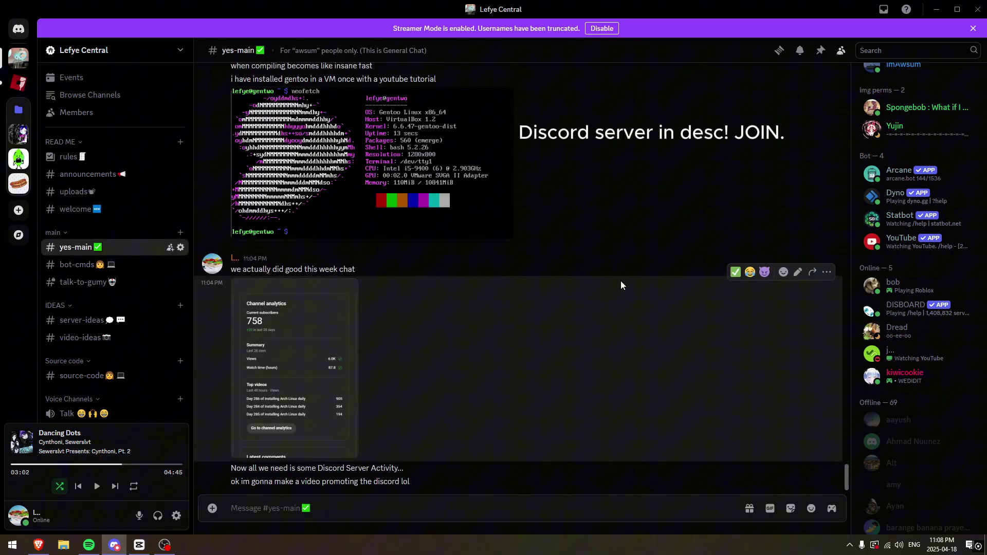
scroll(620, 285, "up", 3)
scroll(553, 327, "up", 3)
scroll(618, 322, "up", 3)
scroll(679, 301, "up", 3)
scroll(671, 293, "up", 4)
scroll(666, 286, "up", 4)
scroll(666, 286, "up", 3)
scroll(667, 286, "down", 2)
scroll(665, 283, "down", 4)
scroll(610, 285, "down", 3)
scroll(602, 238, "down", 2)
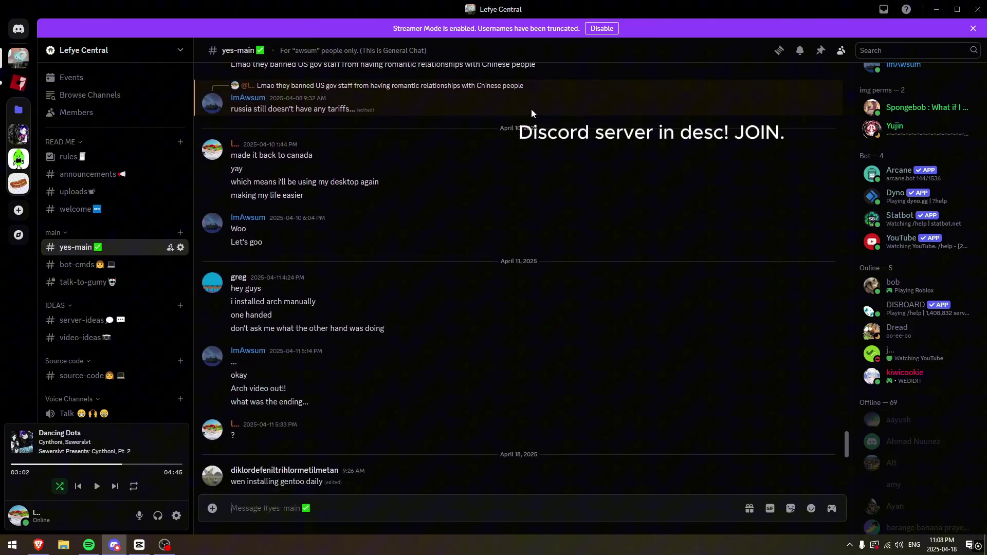
scroll(480, 413, "down", 3)
scroll(519, 409, "down", 4)
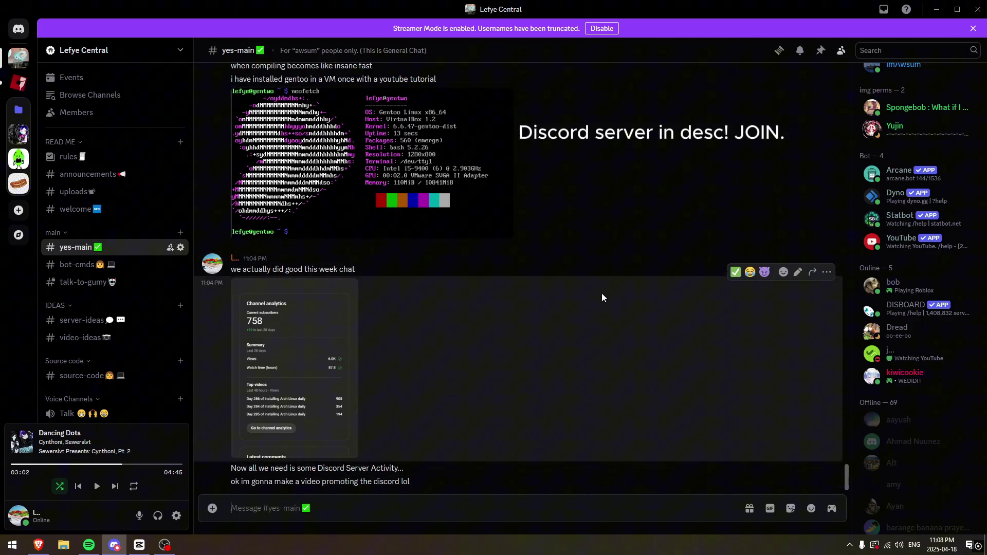
Step: Show the Lefye Central member list (82 members) and snip the member count
left_click(119, 50)
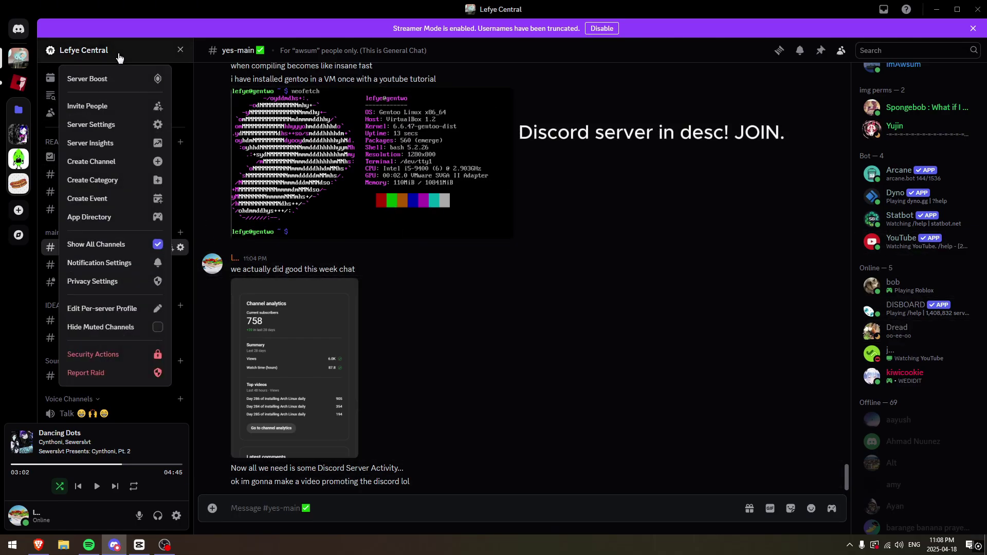
left_click(119, 57)
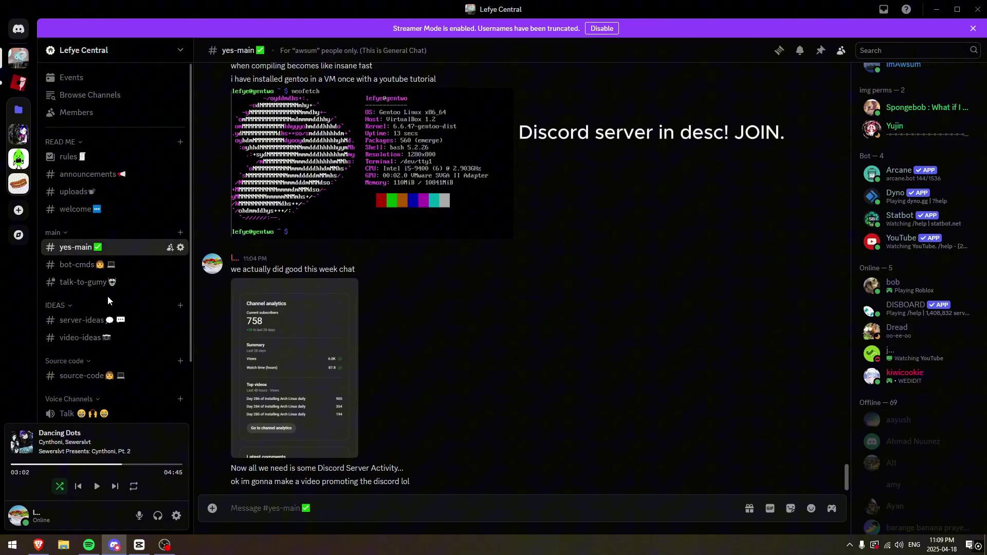
left_click(116, 117)
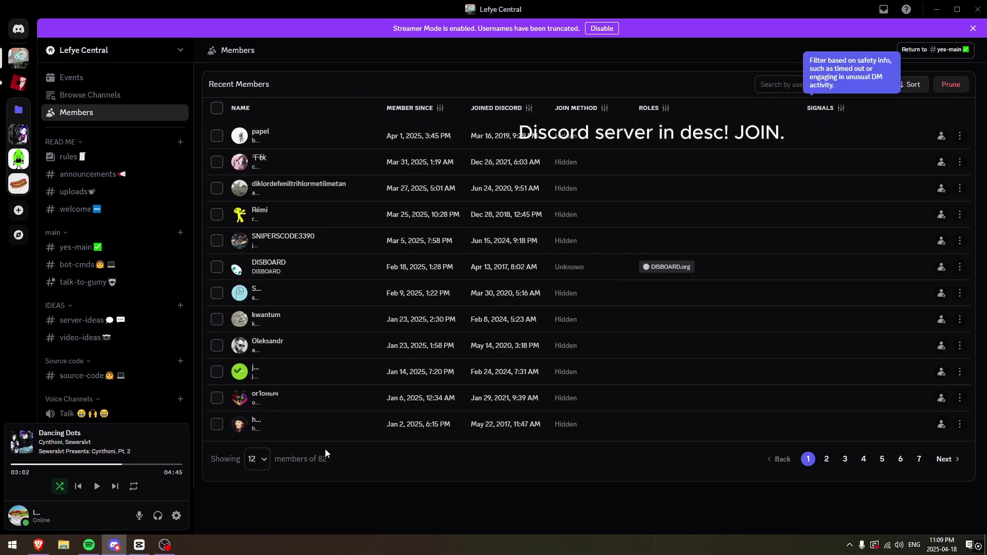
key("super+shift+s")
key("Escape")
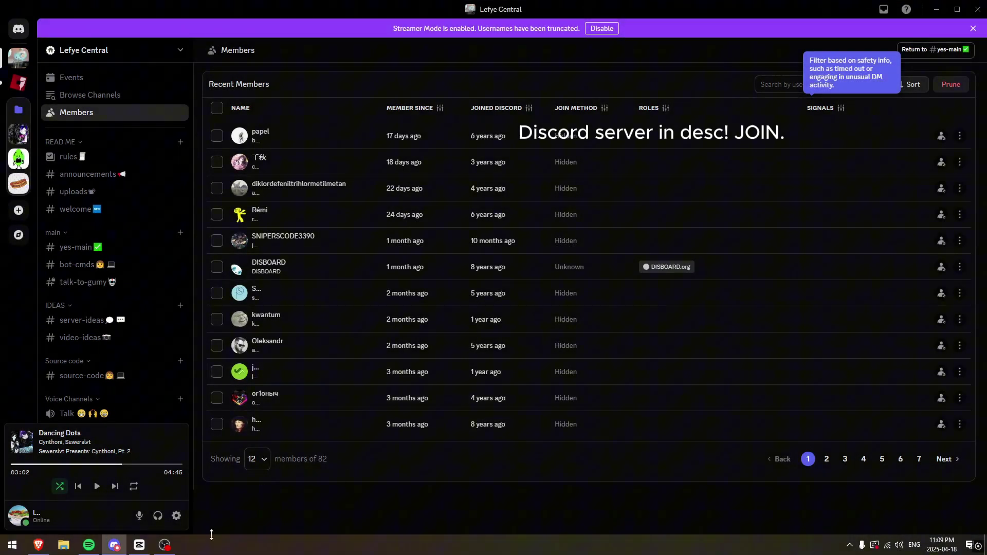
left_click(11, 548)
Step: Paste the member-count snip into a maximized Paint canvas and position it
left_click(11, 548)
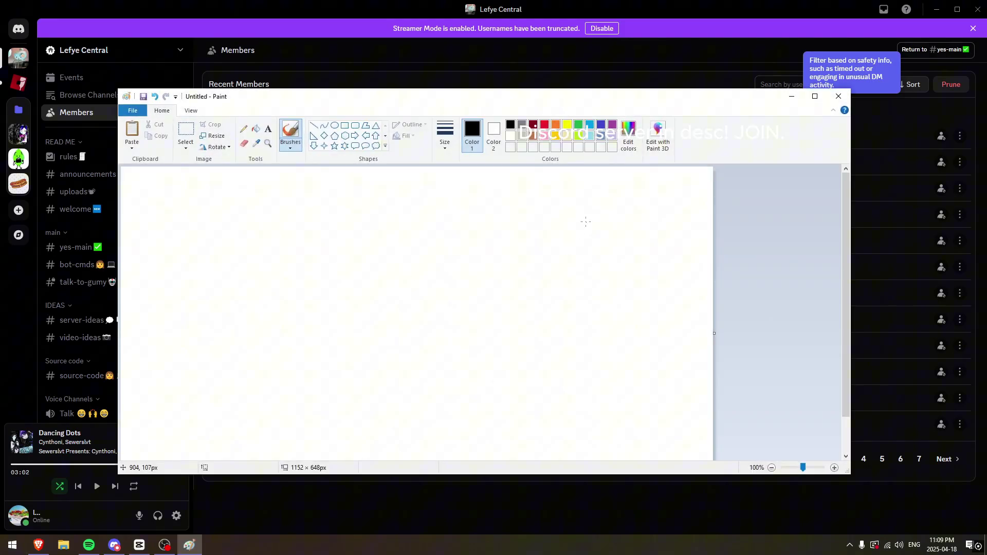
left_click(814, 95)
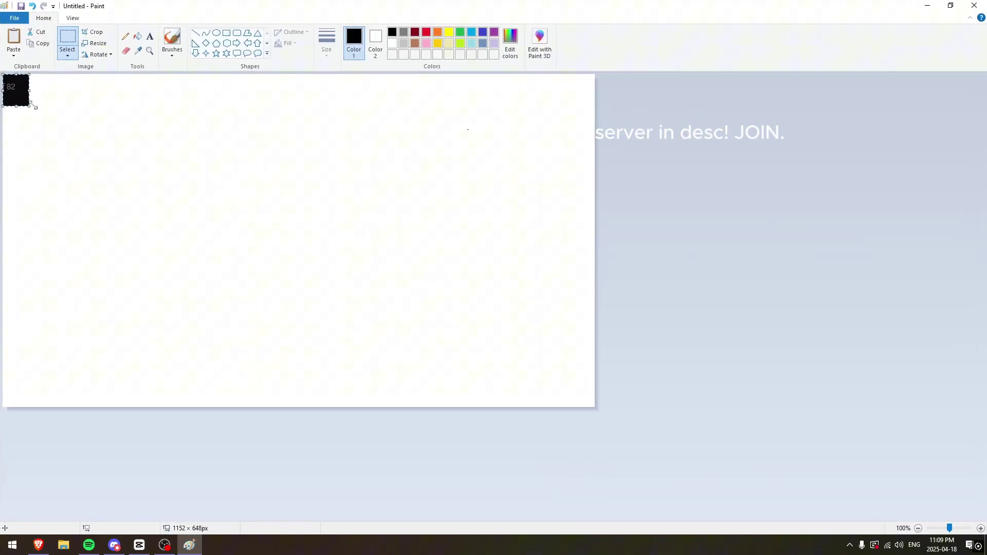
left_click(315, 291)
key("ctrl+v")
mouse_move(180, 223)
left_mouse_down()
mouse_move(328, 242)
mouse_move(199, 297)
left_mouse_up()
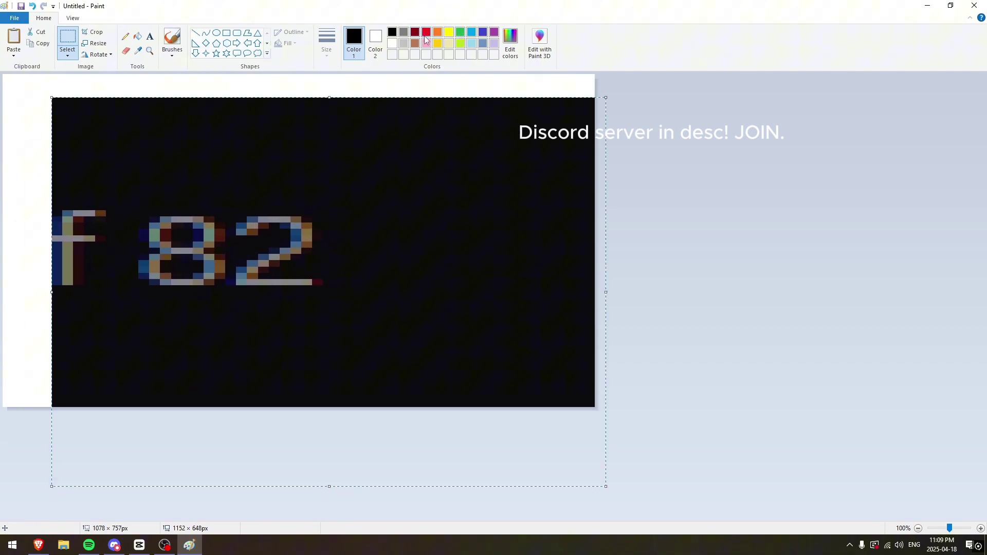
left_click(395, 45)
mouse_move(207, 205)
left_mouse_down()
mouse_move(115, 212)
mouse_move(227, 196)
left_mouse_up()
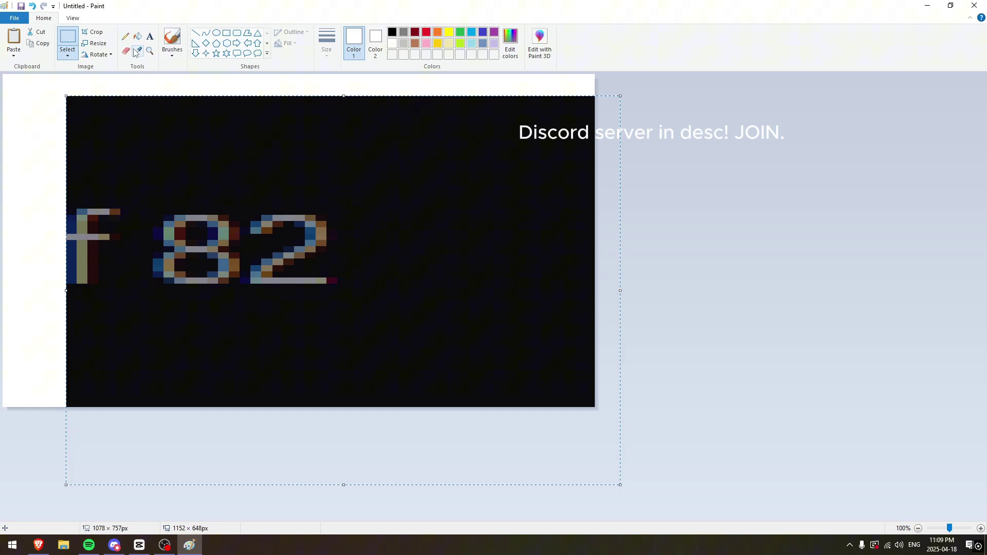
Step: With the pencil, circle and scribble out the 82 in white, then in red
left_click(127, 36)
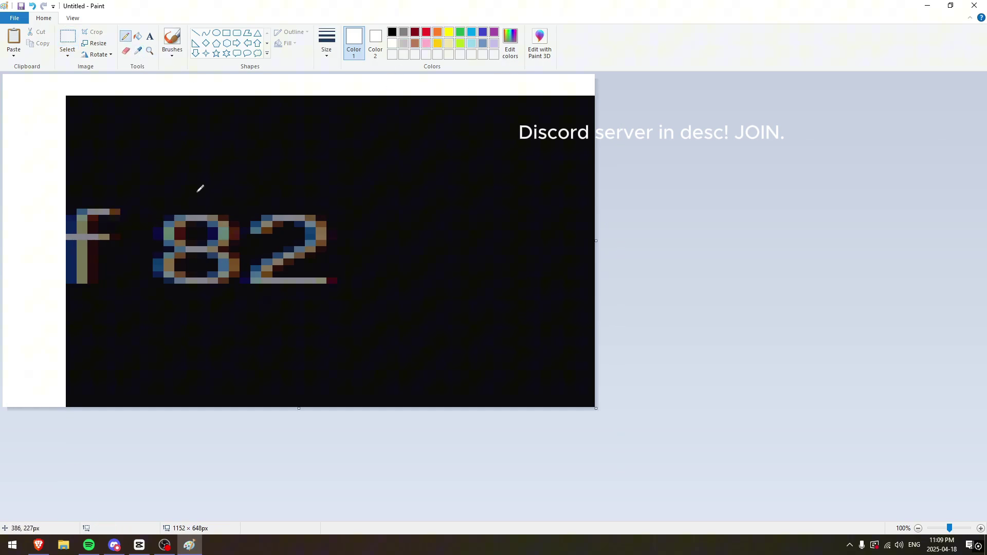
left_click_drag(192, 192, 369, 220)
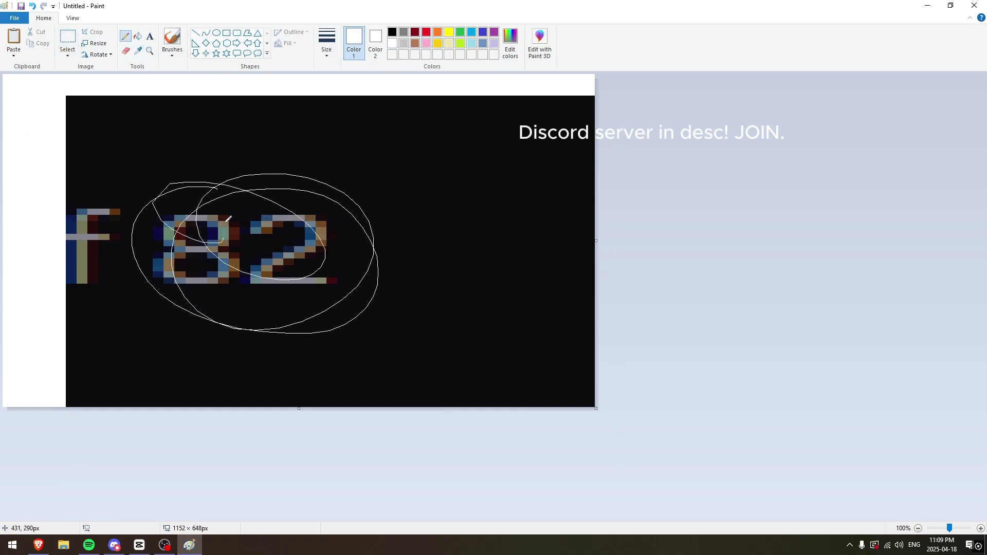
left_click_drag(203, 244, 293, 270)
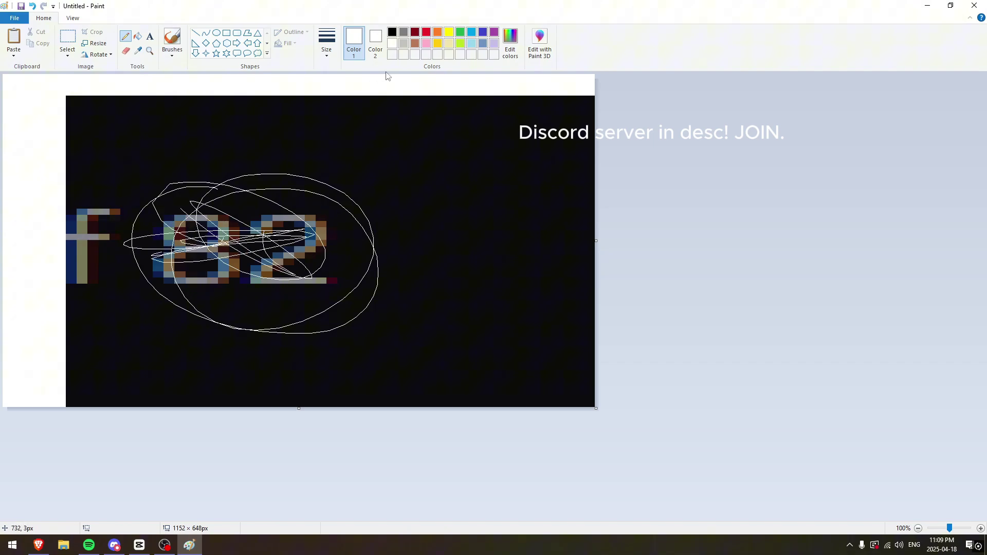
left_click(426, 36)
mouse_move(176, 199)
left_mouse_down()
mouse_move(371, 166)
mouse_move(178, 155)
left_mouse_up()
Step: Try hand-writing a red 100 beside the oval, undoing each attempt
left_click(376, 43)
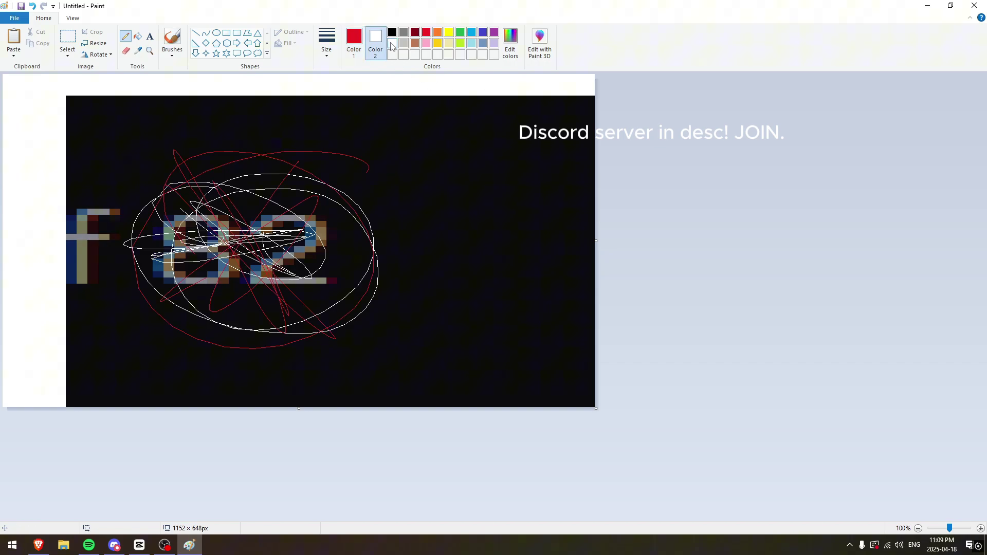
mouse_move(416, 200)
left_mouse_down()
mouse_move(421, 274)
mouse_move(455, 264)
left_mouse_up()
left_click_drag(455, 207, 463, 193)
left_click_drag(524, 196, 540, 200)
key("ctrl+z")
key("ctrl+z")
key("ctrl+z")
key("ctrl+z")
left_click_drag(403, 183, 415, 231)
left_click_drag(396, 255, 441, 249)
left_click_drag(445, 201, 462, 229)
key("ctrl+z")
key("ctrl+z")
key("ctrl+z")
Step: Hand-write a white 100 beside the scribble, underlined and circled
left_click(354, 42)
left_click(394, 44)
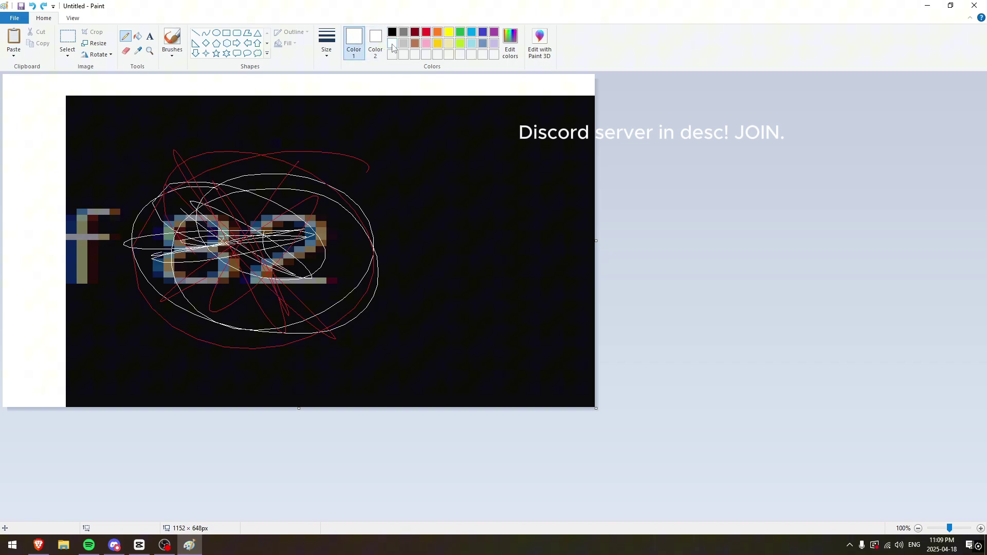
left_click_drag(424, 187, 415, 274)
left_click_drag(397, 259, 459, 255)
mouse_move(454, 197)
left_mouse_down()
mouse_move(470, 231)
mouse_move(494, 227)
left_mouse_up()
left_click_drag(394, 170, 466, 233)
Step: Add a red stroke near the top and an underlined red 100 below
left_click(426, 34)
left_click_drag(291, 127, 369, 160)
mouse_move(417, 274)
left_mouse_down()
mouse_move(384, 376)
mouse_move(443, 370)
left_mouse_up()
mouse_move(417, 294)
left_mouse_down()
mouse_move(443, 320)
mouse_move(486, 324)
left_mouse_up()
mouse_move(370, 355)
left_mouse_down()
mouse_move(458, 354)
mouse_move(489, 379)
left_mouse_up()
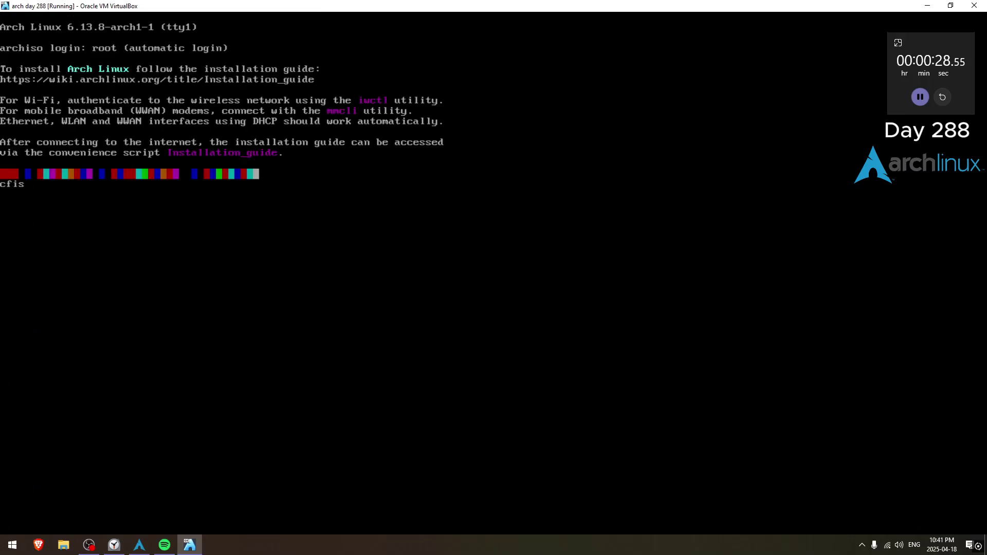
type("/dev")
type("a")
Step: Launch cfdisk on /dev/sda with a GPT label and create an 800M partition
key("Return")
key("Return")
key("n")
key("BackSpace")
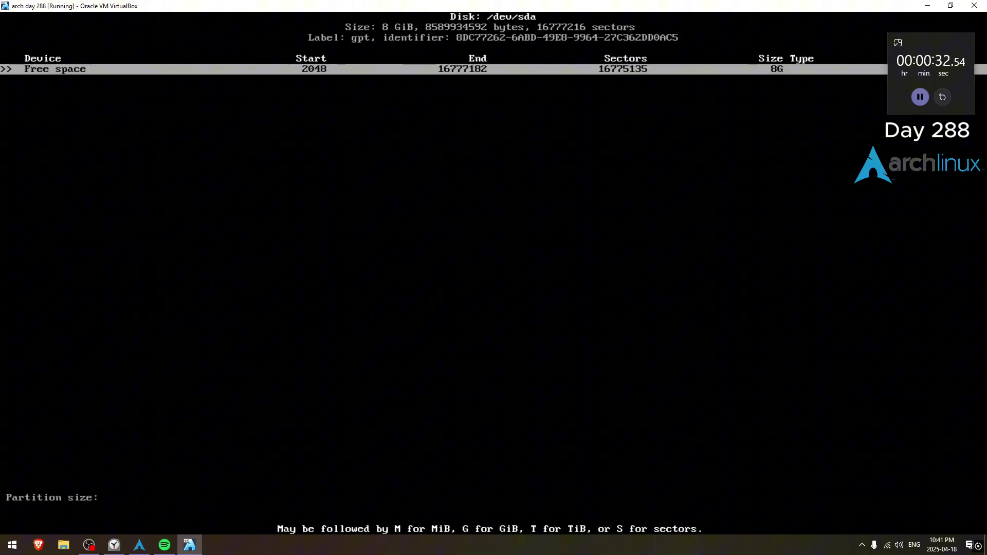
key("BackSpace")
type("800M")
key("Return")
Step: Add a 2G partition and a third using the remaining 5.2G, then choose Write
key("n")
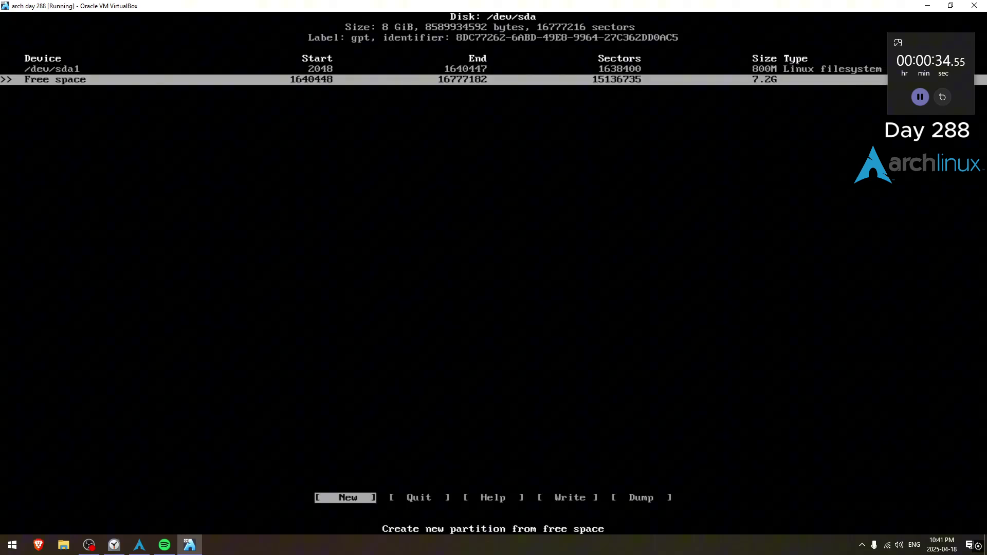
key("BackSpace")
key("BackSpace")
key("BackSpace")
key("BackSpace")
type("2G")
key("Return")
key("Down")
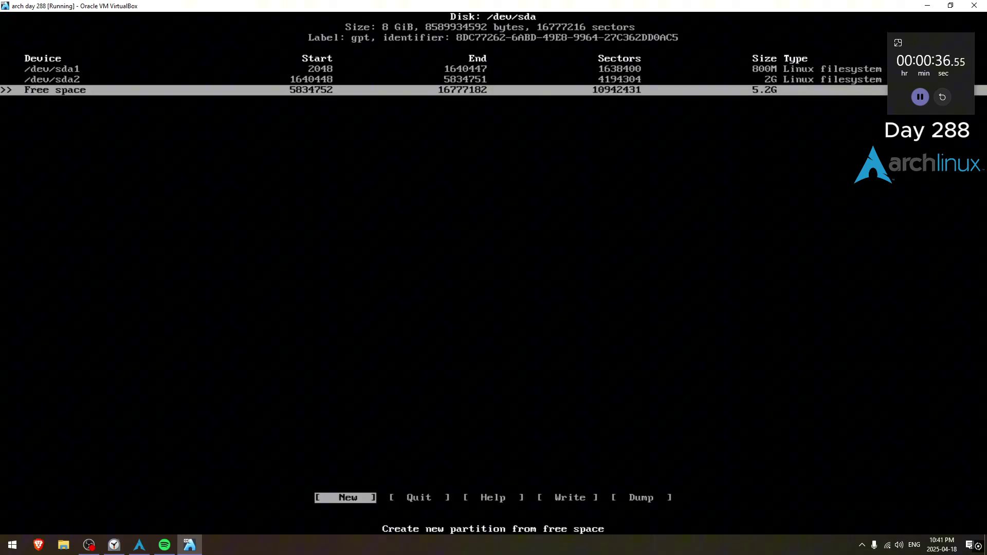
key("Return")
key("Return")
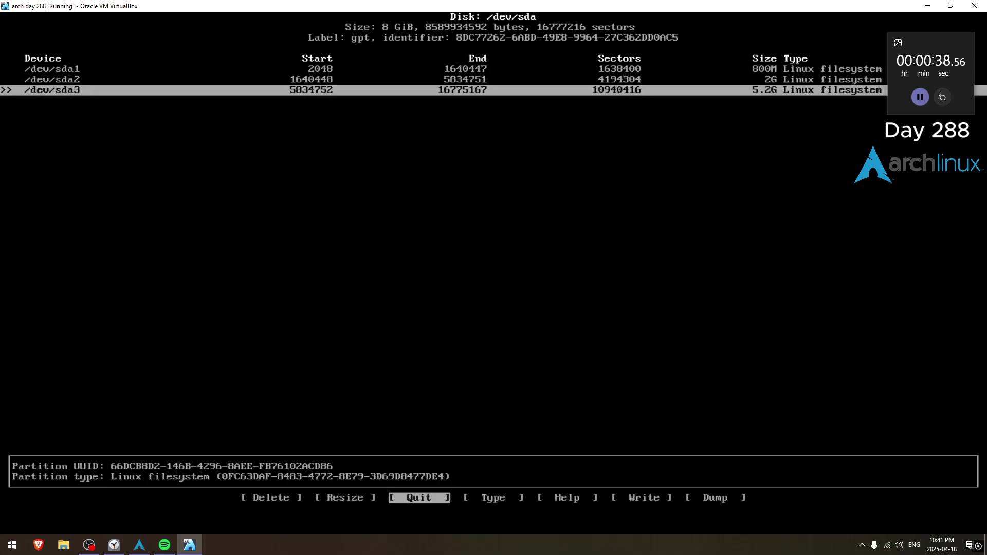
key("Right")
key("Right")
key("Right")
key("Return")
type("yes")
key("Return")
type("q")
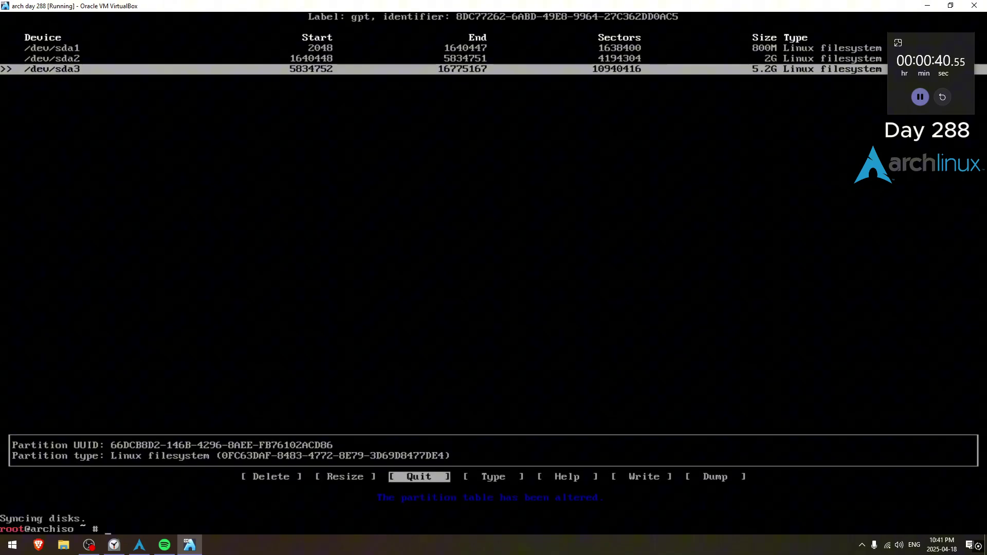
type("mkfs.ext4")
type(" /dev/sda1")
Step: Format sda3 as ext4, sda2 as swap, and sda1 as FAT32
key("Return")
type("mksw")
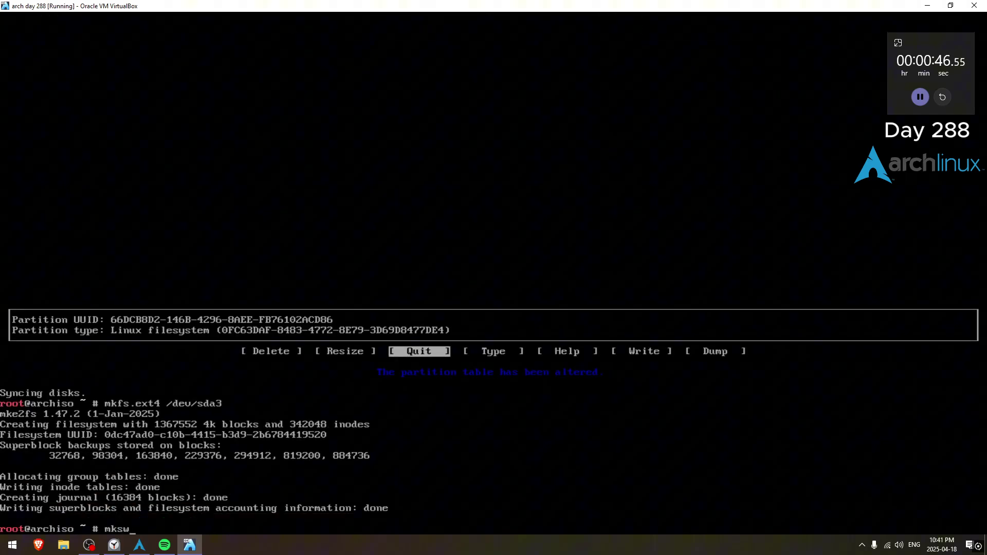
type("ap /dev/sda2")
key("Return")
type("mfks")
key("BackSpace")
key("BackSpace")
key("BackSpace")
type("kfs.fat -")
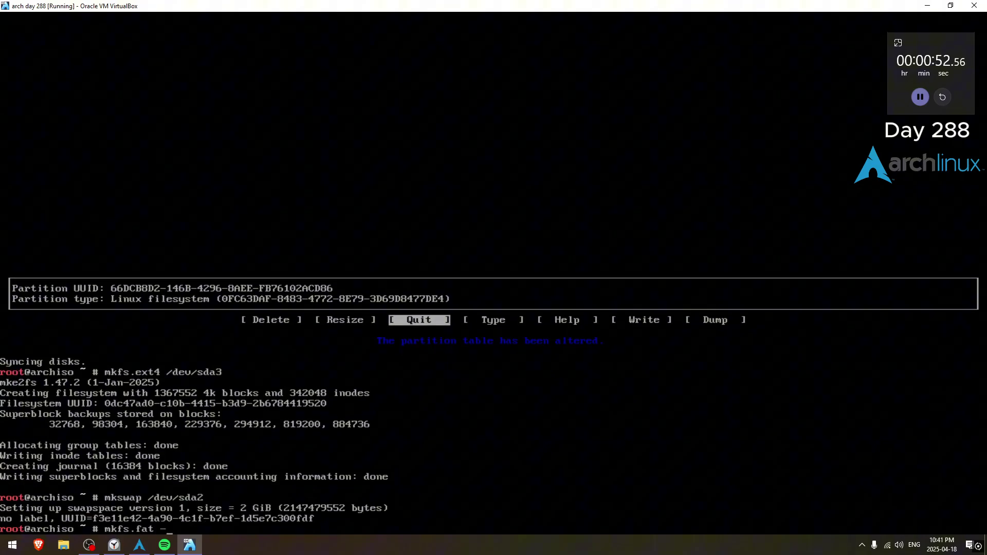
type("F 32 /dev/sda1")
key("Return")
type("mount ")
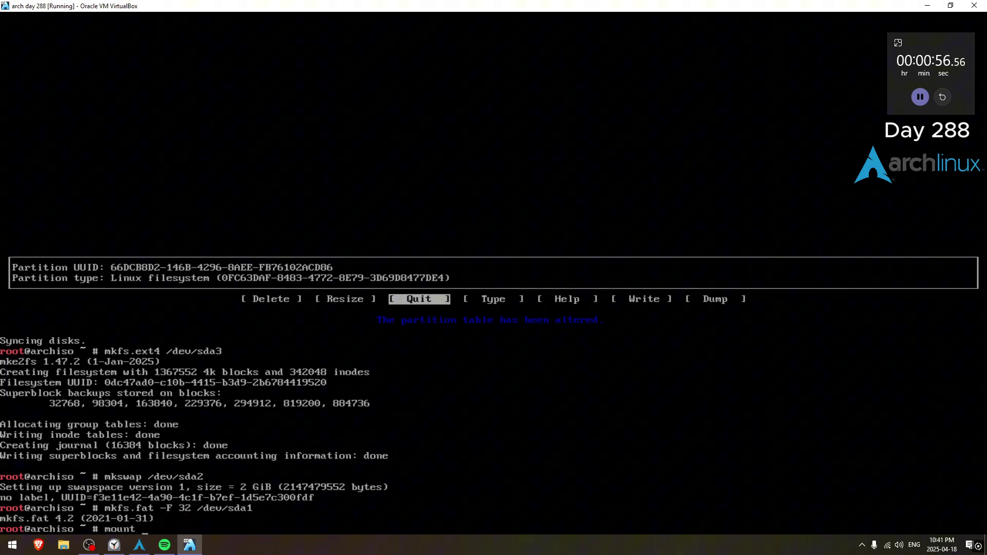
type("/dev/da3")
type("/mnt")
Step: Mount sda3 at /mnt and sda1 at /mnt/boot, enable swap, and check with lsblk
key("Return")
type("mount --mkdir /dev/sda1")
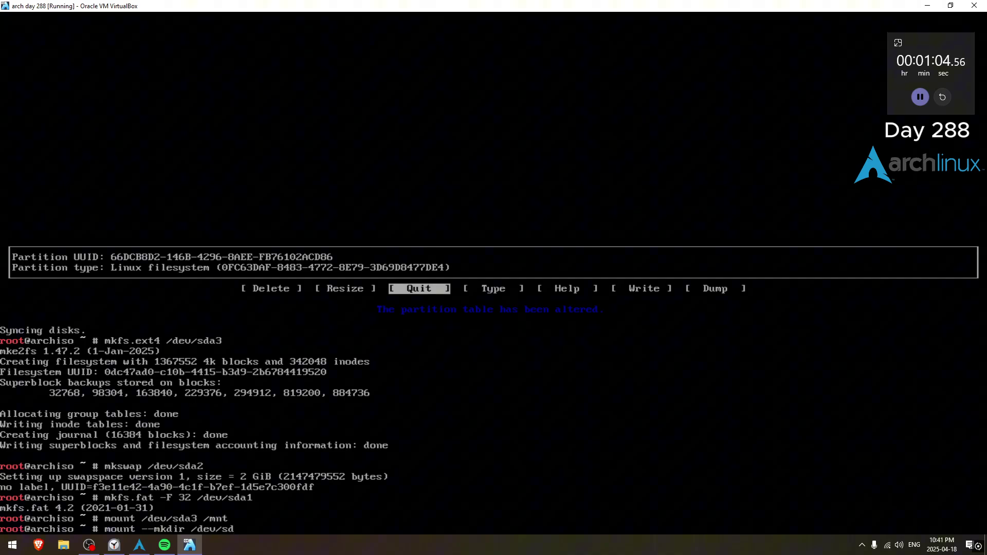
type(" /mnt/b")
type("oot")
key("Return")
type("s")
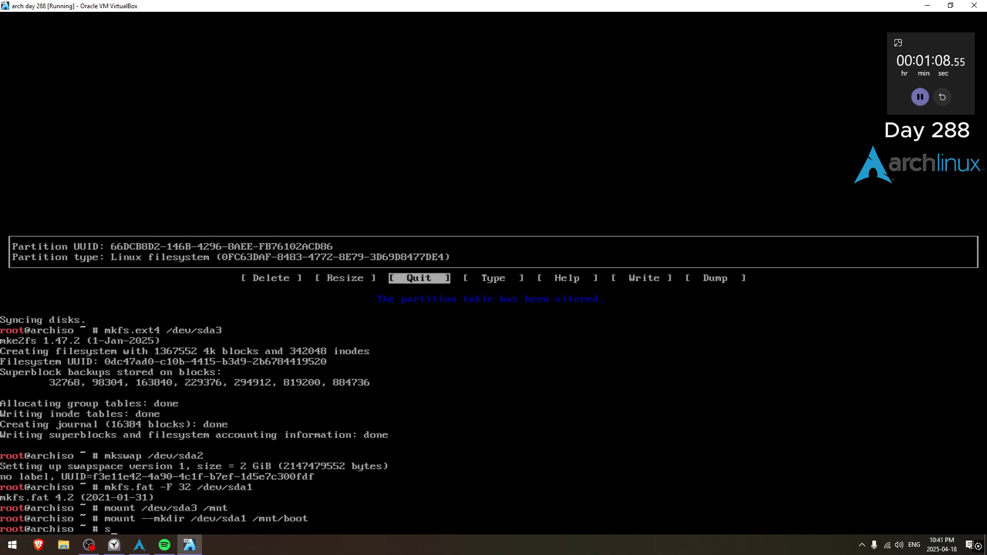
type("wapon /dev/s")
type("da2")
key("Return")
type("mkfs.")
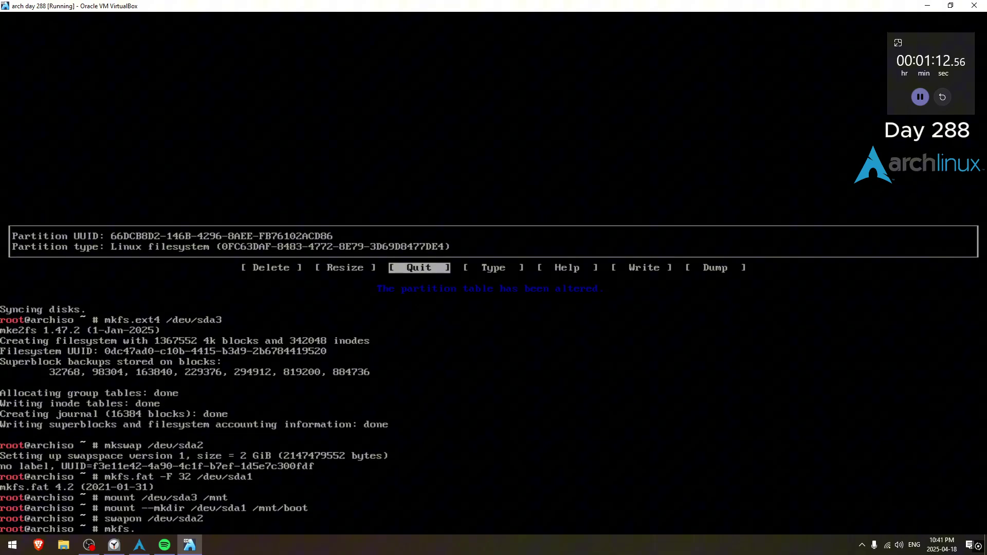
type("fat -F 32 /dev/sda1")
key("Return")
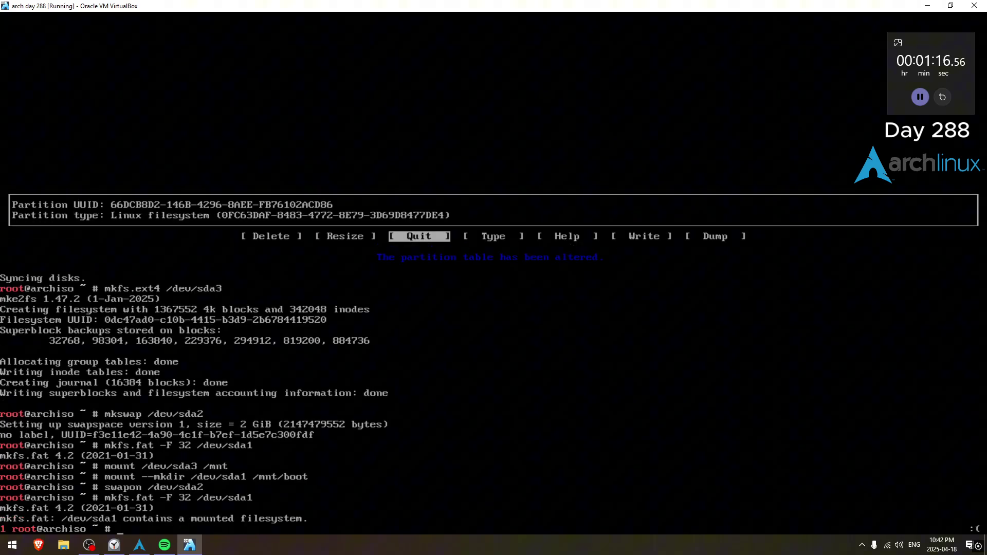
key("Up")
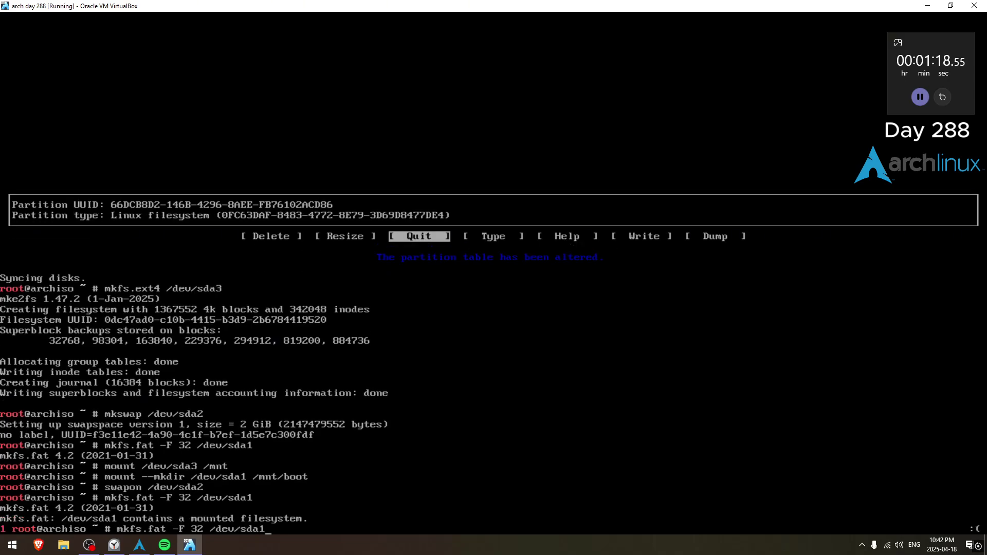
key("BackSpace")
key("BackSpace")
key("BackSpace")
key("BackSpace")
key("BackSpace")
key("BackSpace")
type("lsblk")
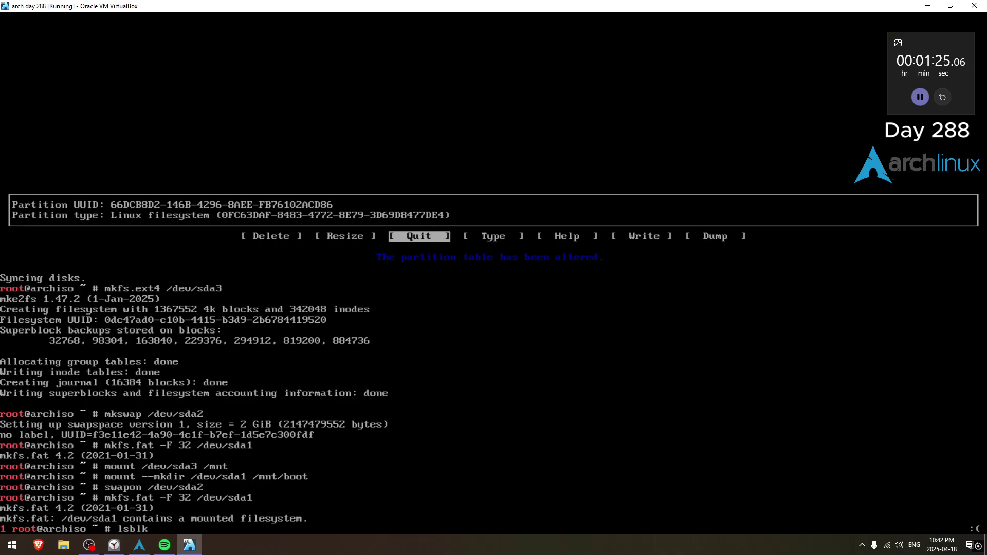
type("pacstrap /mn")
key("Return")
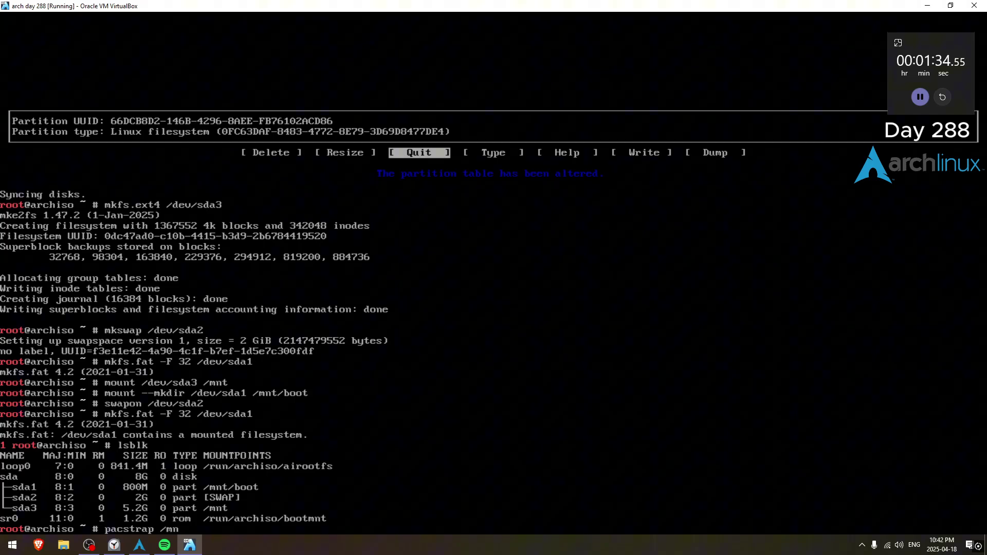
type("bt")
type("nux-zen")
type(" linux-firmwa")
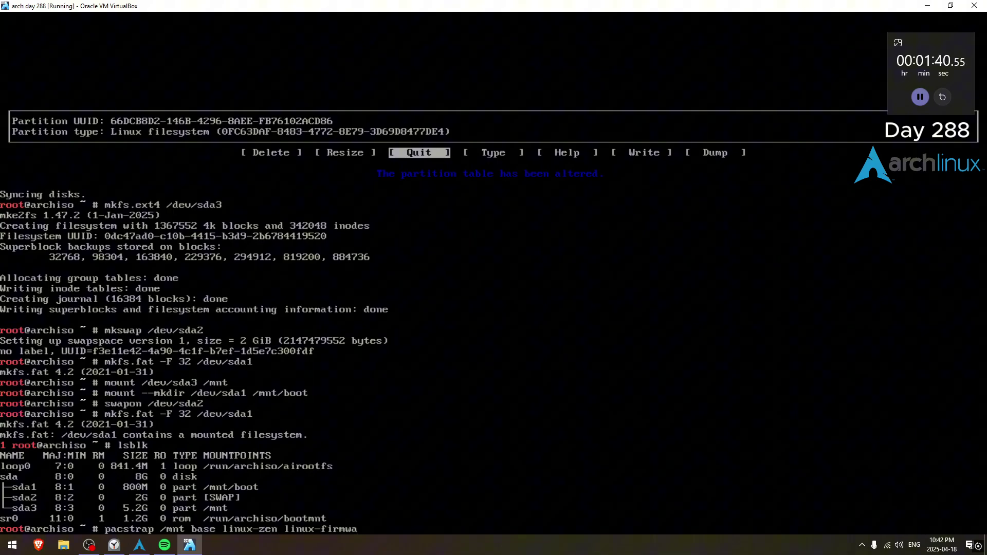
type("manager screenfetch cow")
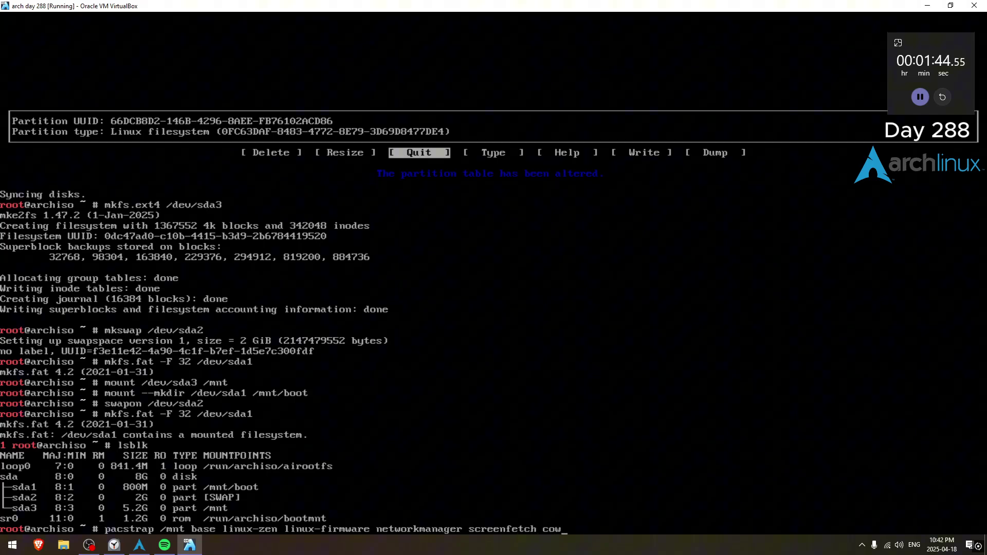
type("say lat nan")
type("ootm")
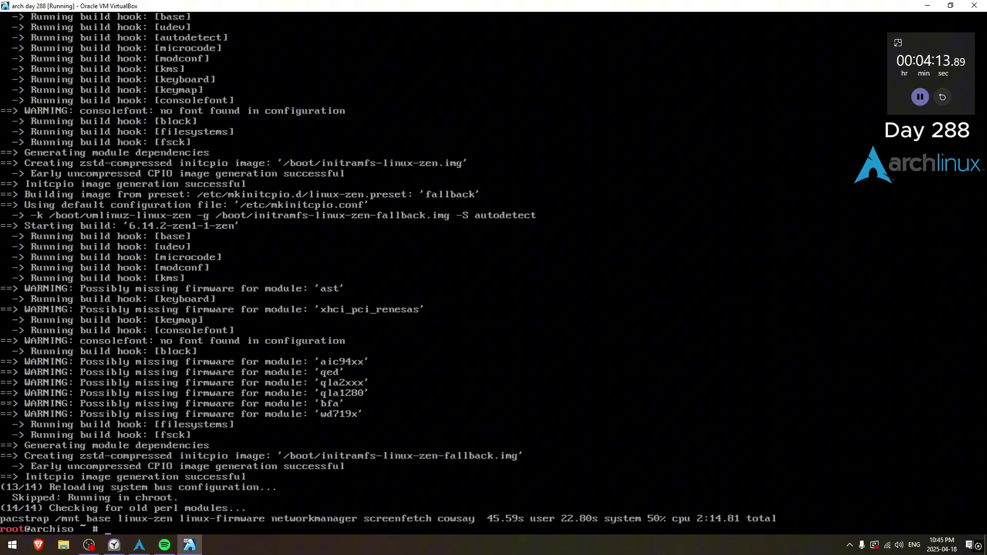
type("genfstab -U")
type(" /mnt >> /mnt/etc/fstab")
Step: Generate fstab, chroot into /mnt, link timezone to Canada/Eastern, and sync the hardware clock
key("Return")
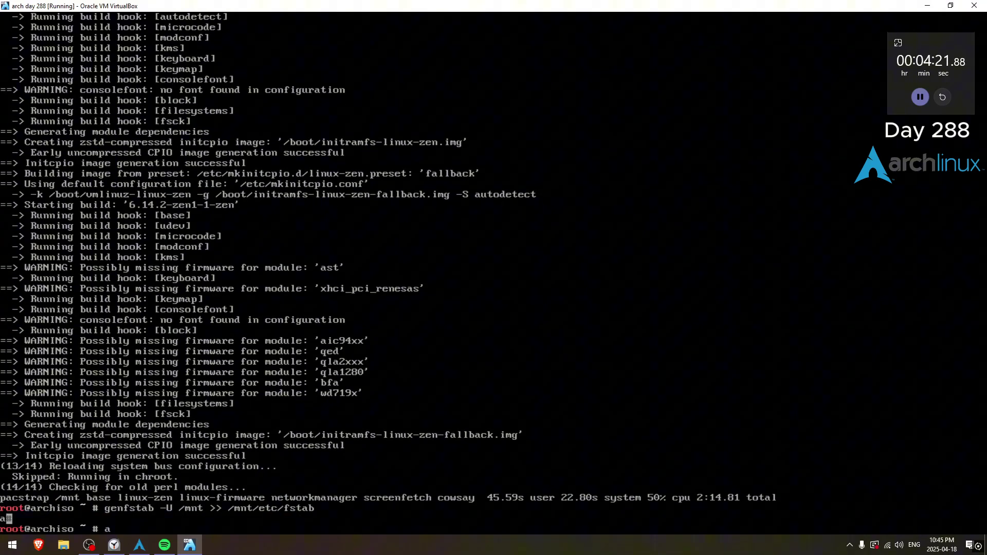
type("arch-chroot /")
type("mnt")
key("Return")
type("ln -sf /usr/shhare/zoneinfo/A")
type("anada/")
key("BackSpace")
type("Eastern /etc/localtime")
key("Return")
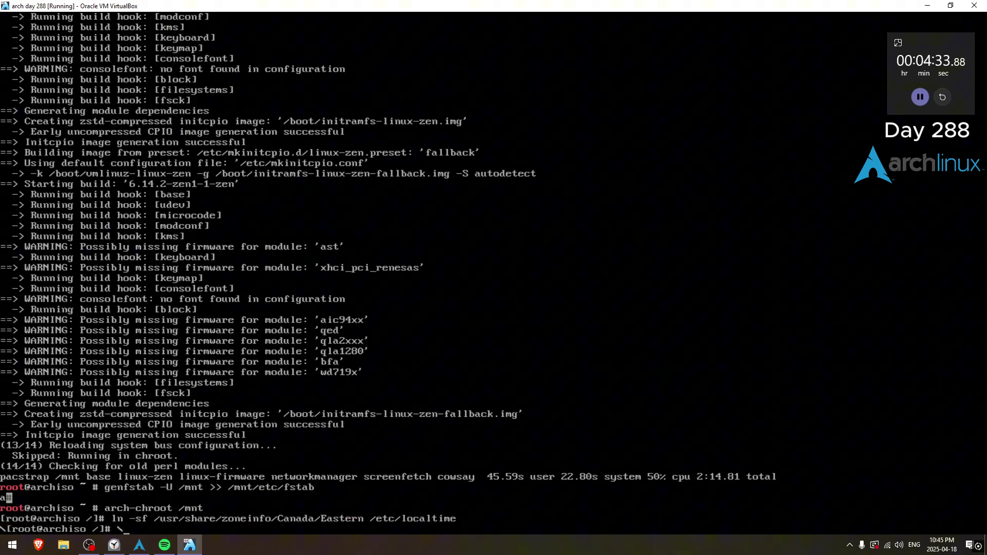
type("hwclock --systohc")
key("Return")
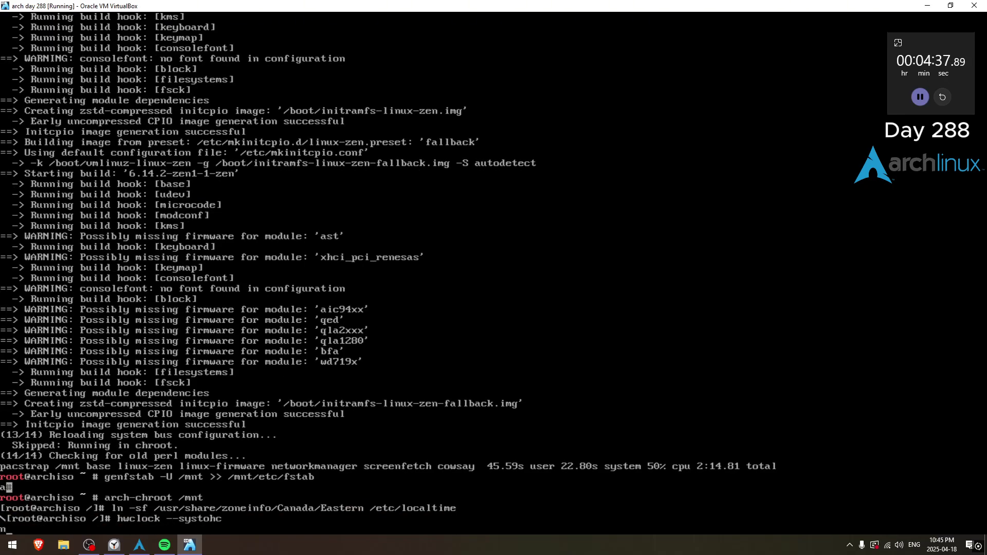
type("annan")
type("etc/loca")
type("gen")
Step: Uncomment en_US.UTF-8 in /etc/locale.gen, save it, and run locale-gen
key("Return")
key("ctrl+w")
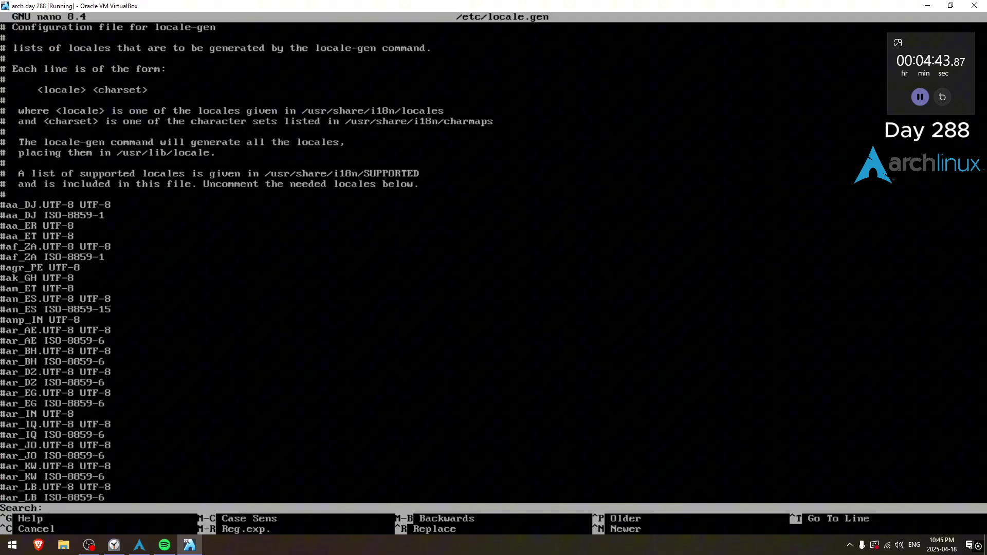
type("en_U")
key("Return")
key("Delete")
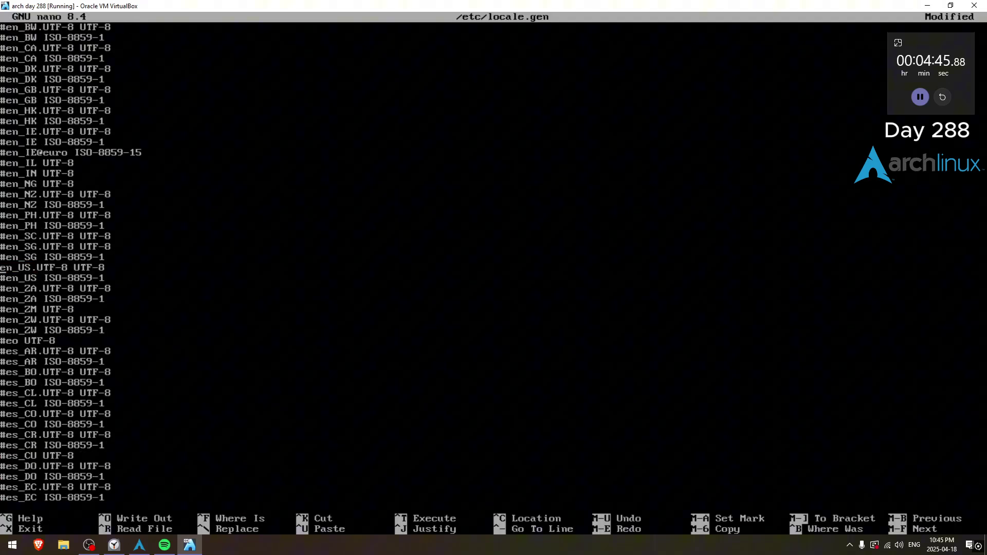
key("ctrl+o")
key("Return")
key("ctrl+x")
type("locale-gen")
key("Return")
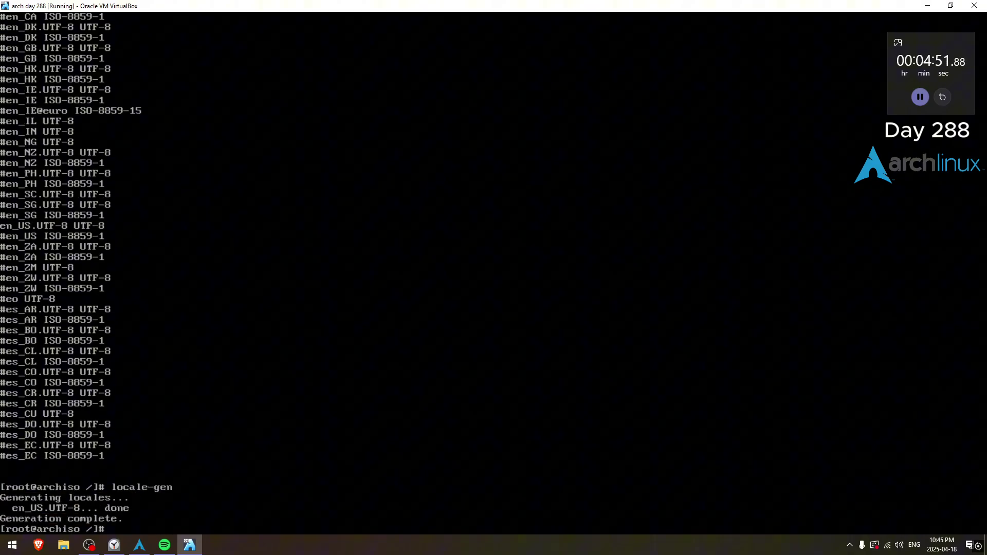
type("nano /etc/locale.conf")
Step: Create /etc/locale.conf containing LANG=en_US.UTF-8 and save it
key("Return")
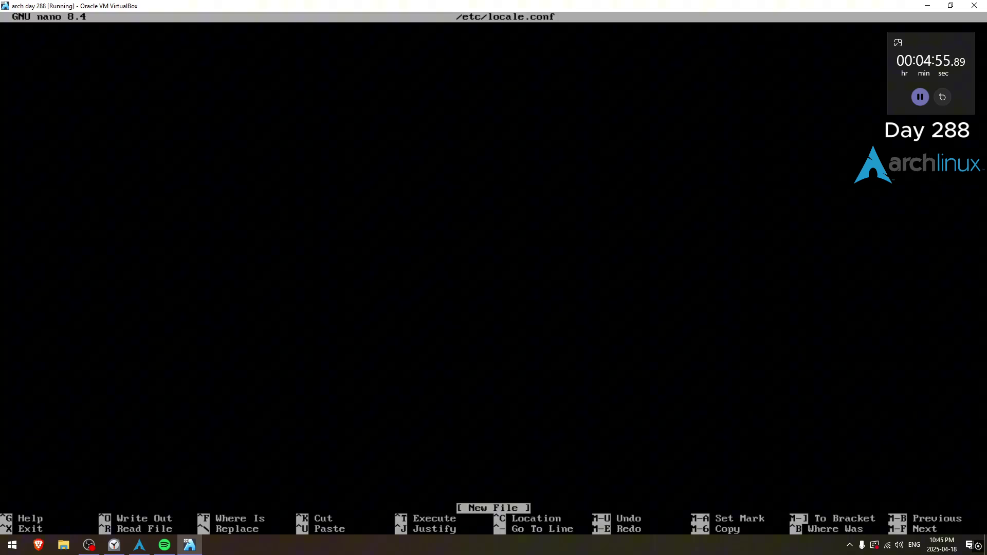
type("LANG=en_US.UTF-")
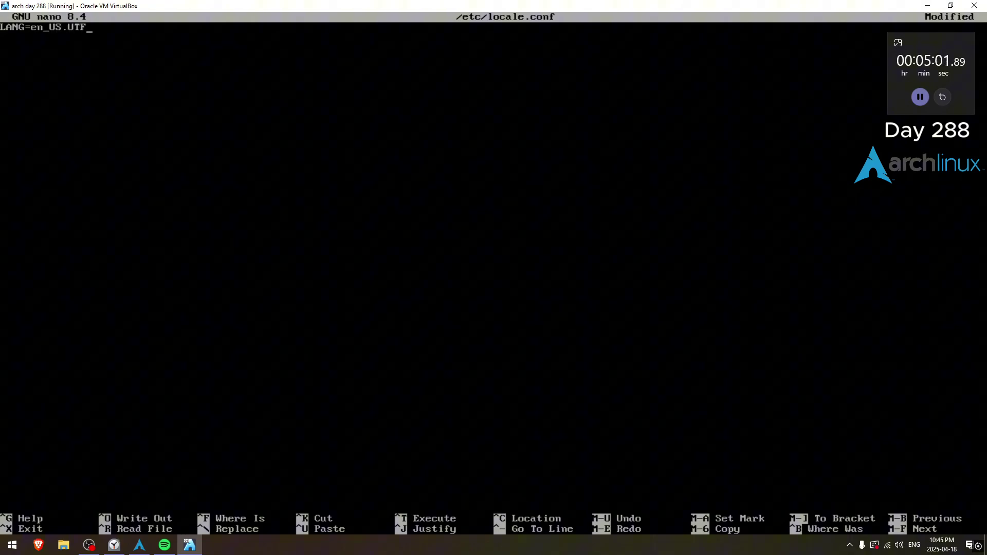
type("8")
key("ctrl+o")
key("Return")
key("ctrl+x")
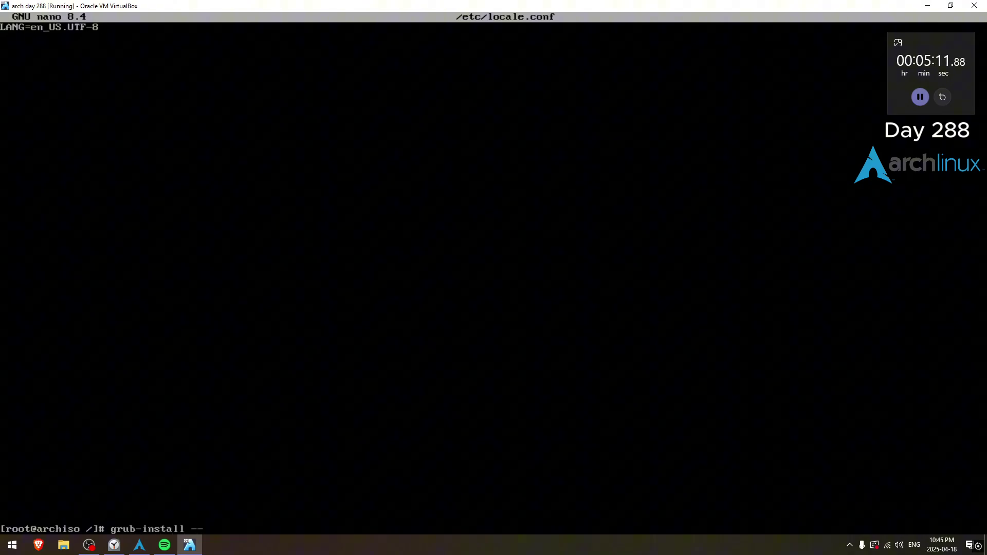
type("target=x8")
type("6_64-efi --efi-i")
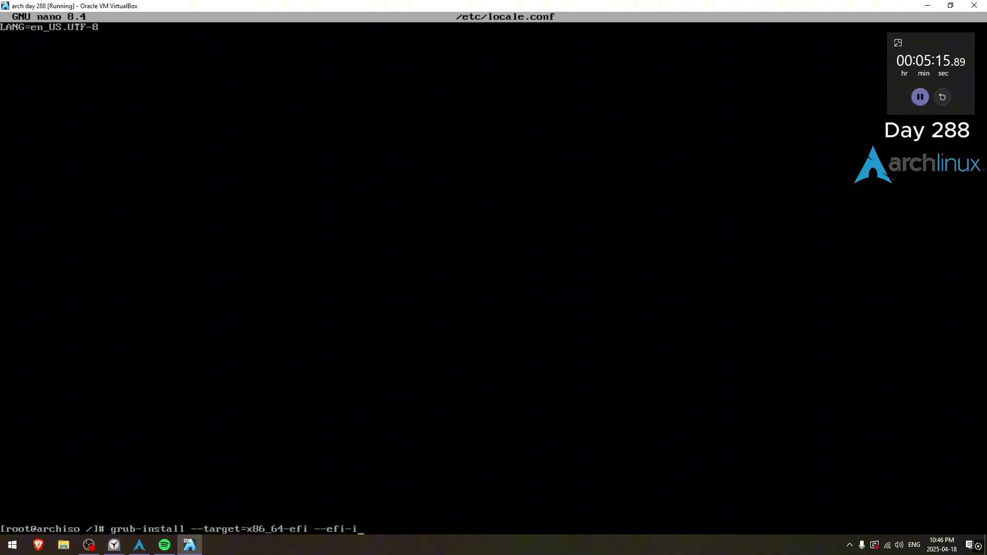
type("e")
Step: Install GRUB to the /boot EFI directory and generate /boot/grub/grub.cfg
key("BackSpace")
key("BackSpace")
type("directory=/boot --bootloader-")
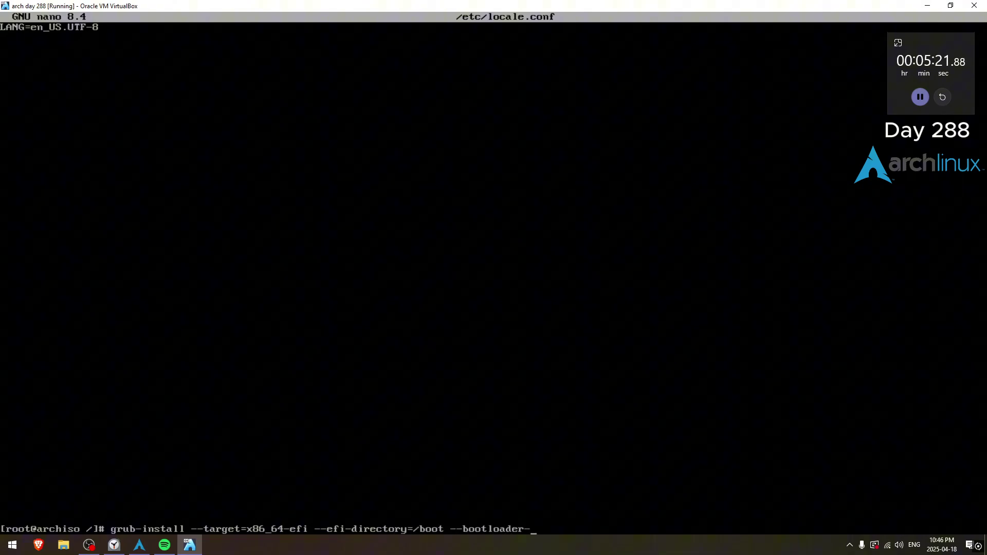
type("id=GRUB")
key("Return")
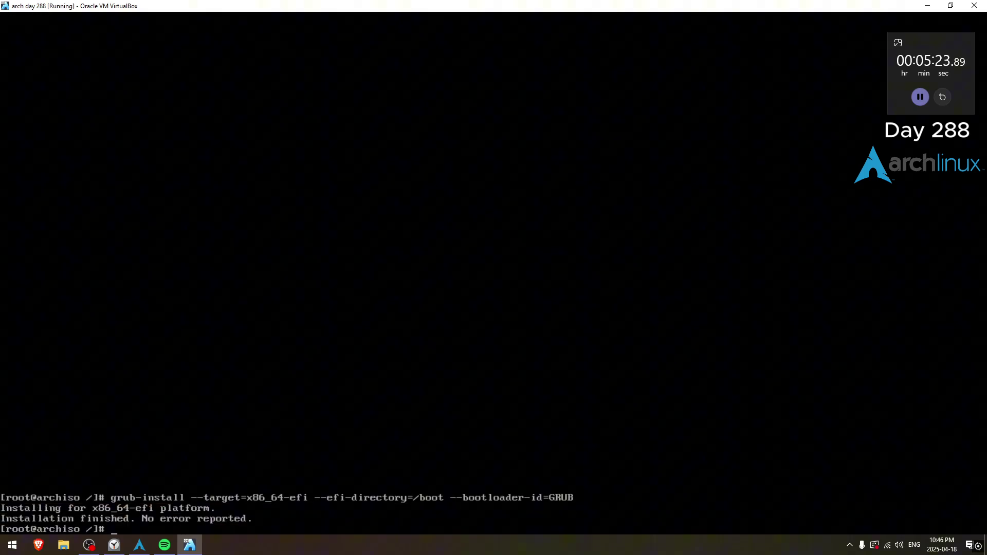
key("Up")
key("Up")
key("Up")
key("Up")
key("BackSpace")
key("BackSpace")
key("BackSpace")
type("conf")
key("Down")
key("Down")
type("grub-mkconfig -o /boot/grub")
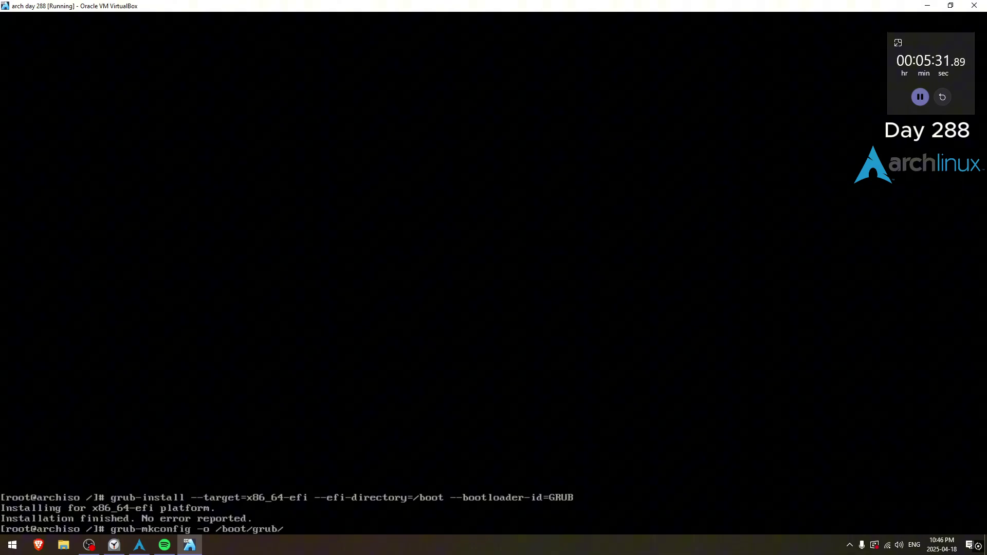
key("BackSpace")
type("grub.")
type("cfg")
key("Return")
type("systemctl enable NetworkMan")
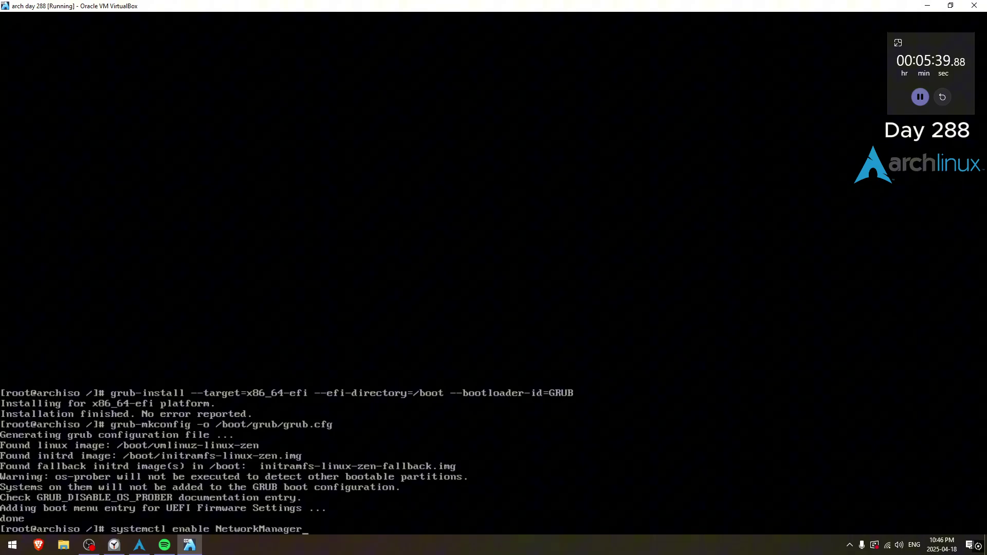
type("ager")
Step: Enable NetworkManager at boot and set the root password
key("Return")
type("passwdf")
key("Return")
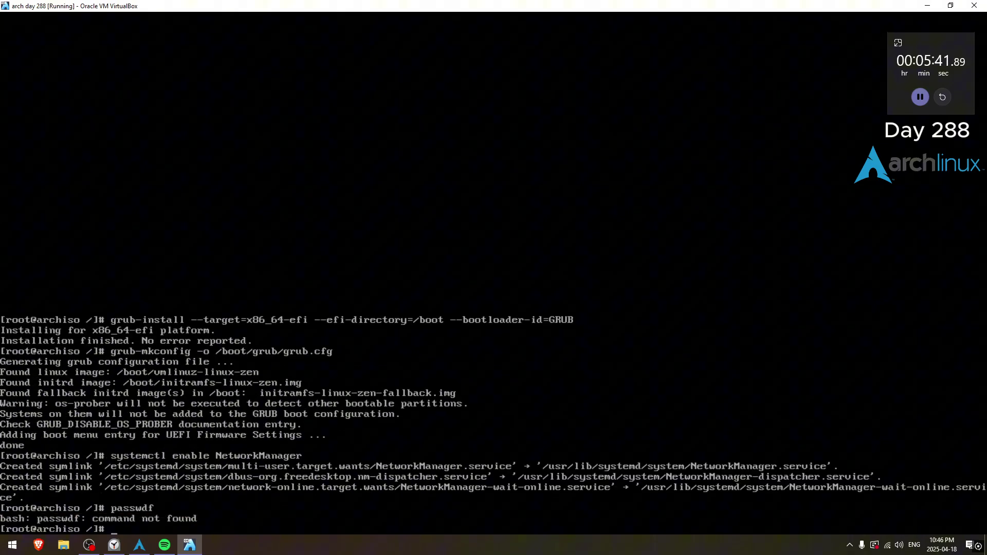
type("passwdd")
key("Return")
type("passwd")
key("Return")
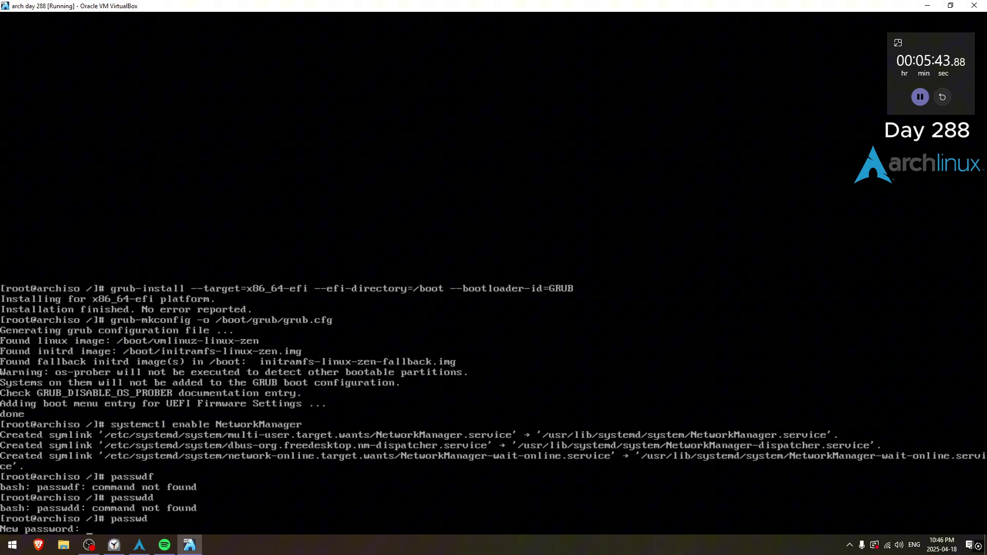
key("Return")
key("Return")
type("exit")
key("Return")
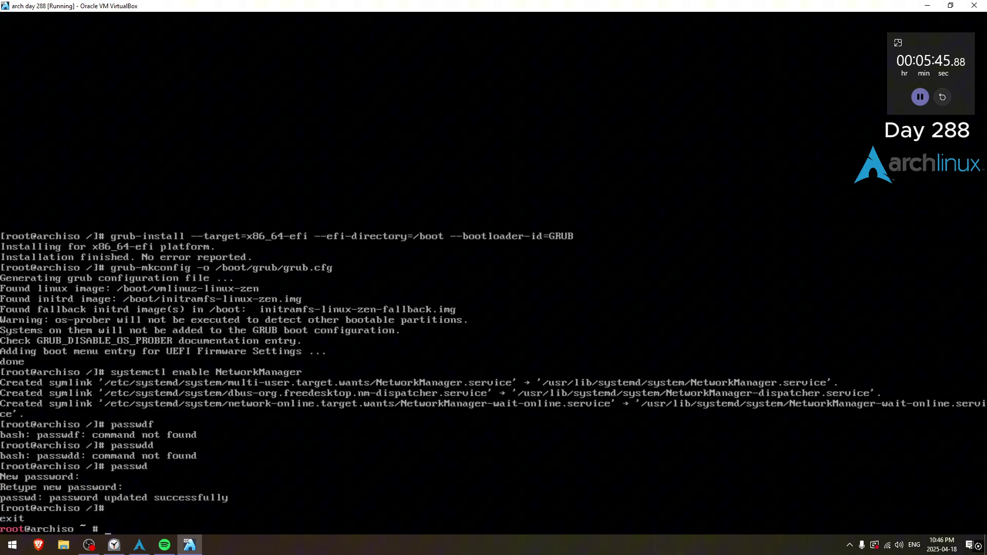
type("reboot")
key("Return")
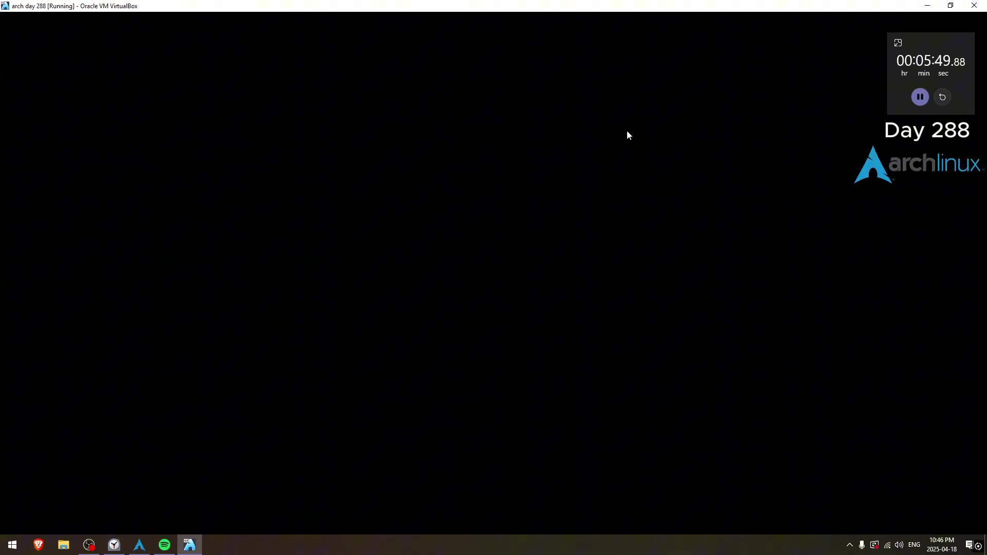
Step: Boot Arch from the GRUB menu, log in as root, and run screenfetch
key("Return")
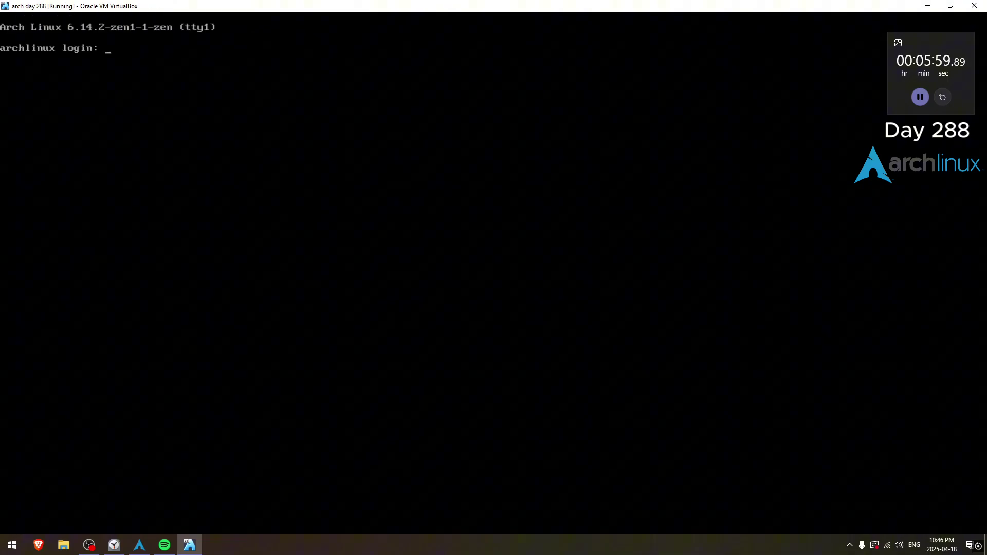
type("r")
type("oot")
key("Return")
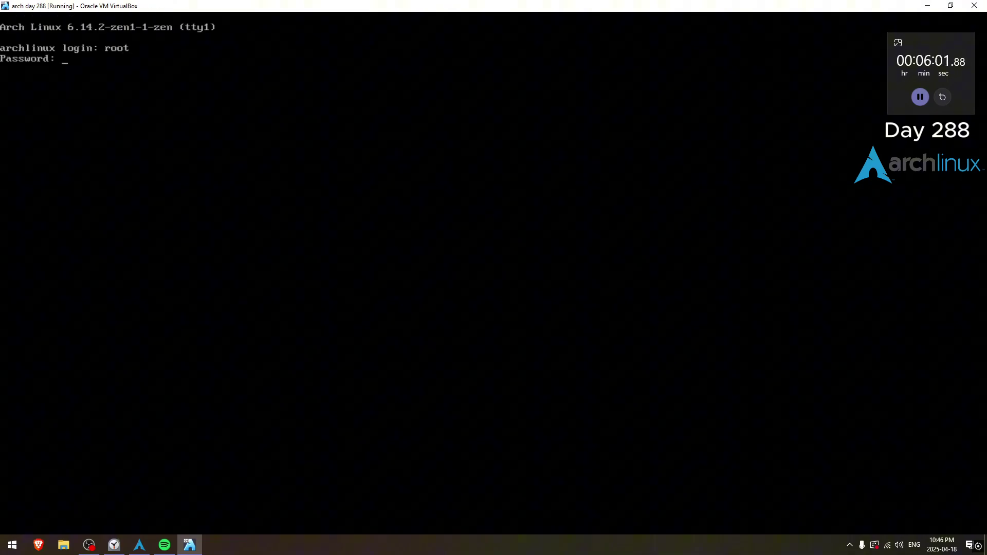
key("Return")
type("screenfetch")
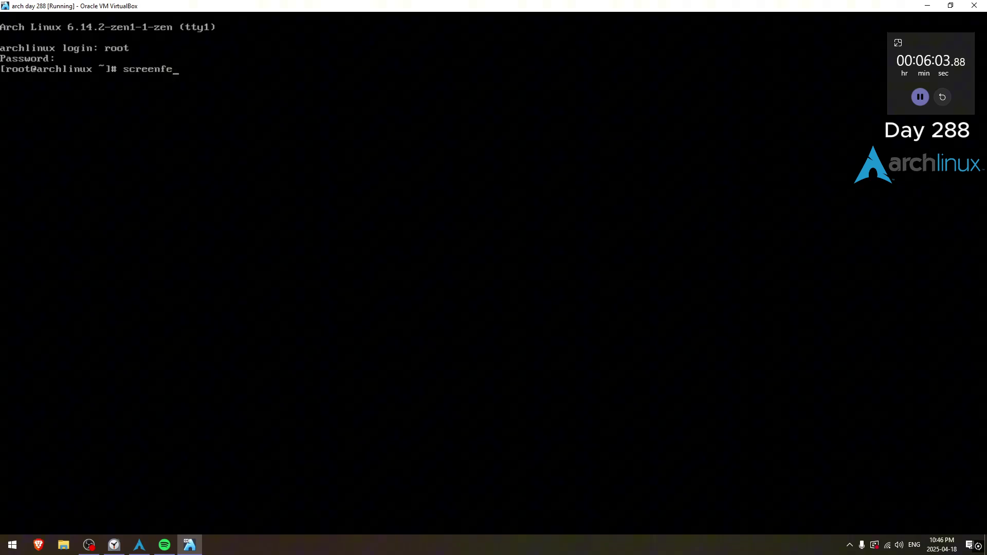
key("Return")
type("cowsay -f dragon Day ")
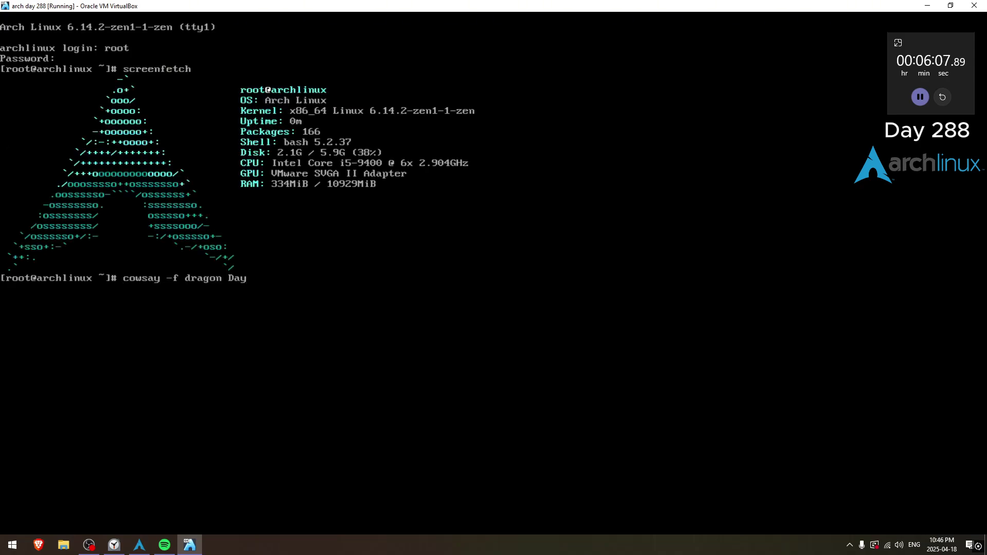
type("288! | lolcat")
Step: Print the lolcat dragon saying 'Day 288!', ping 1.1.1.1 until it succeeds, then power off
key("Return")
type("ping 1.1.1.1.")
key("Return")
key("Up")
key("BackSpace")
key("Return")
key("ctrl+c")
type("shutdown now")
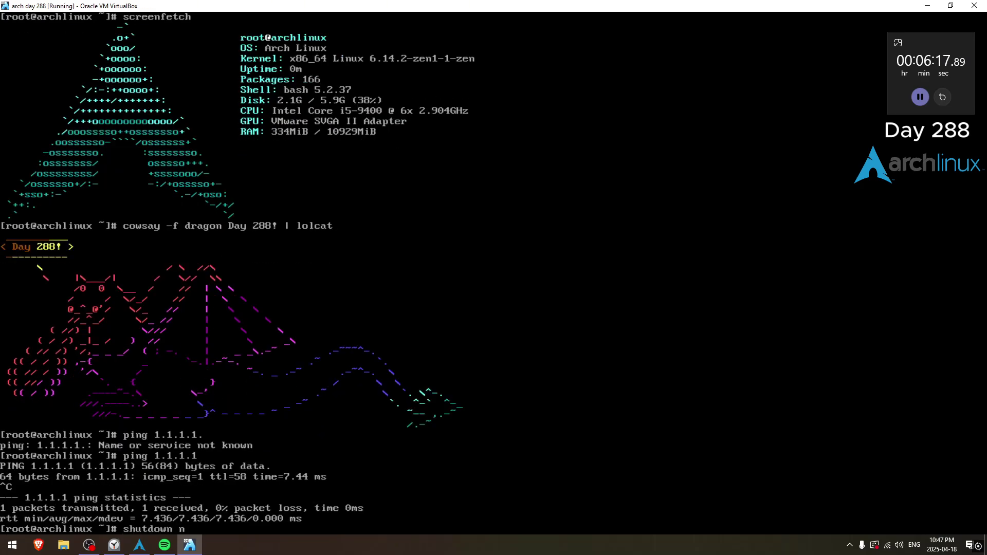
key("Return")
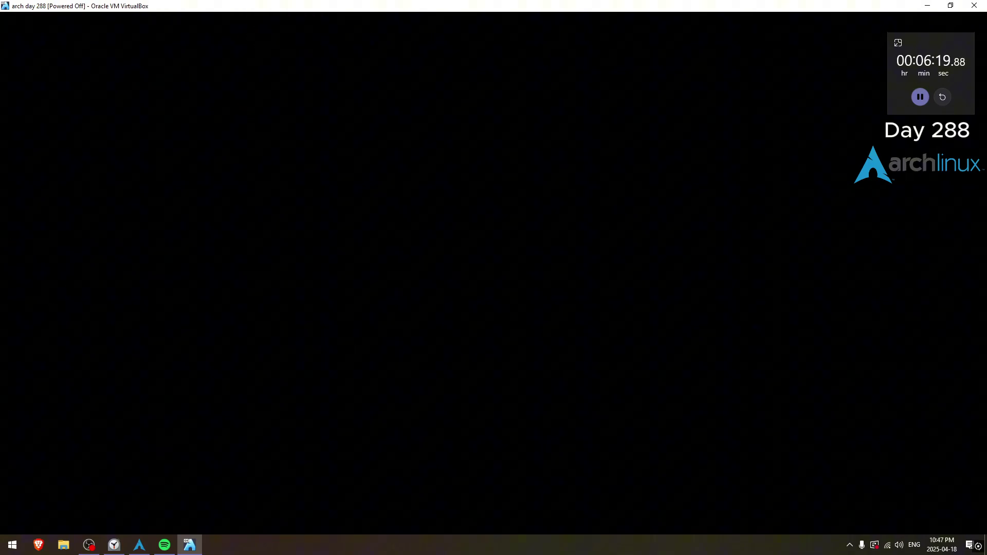